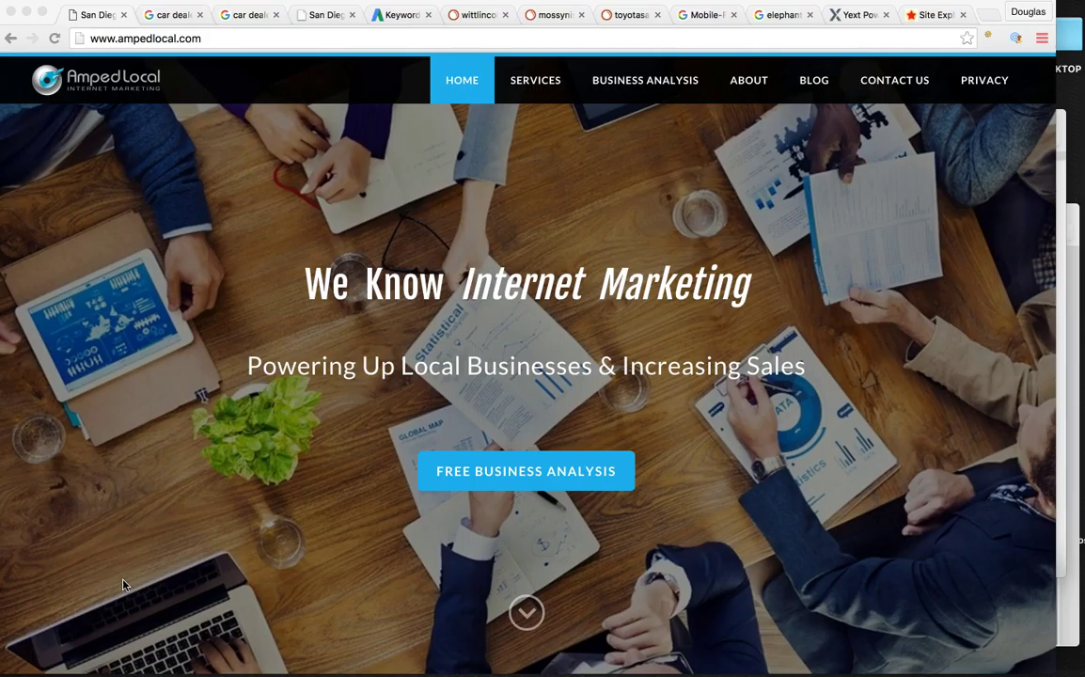
Leave the AmpedLocal homepage for the 'car dealerships san diego' Google results tab.
left_click(136, 587)
scroll(137, 588, "down", 1)
scroll(136, 588, "down", 2)
scroll(136, 587, "down", 2)
scroll(137, 588, "down", 3)
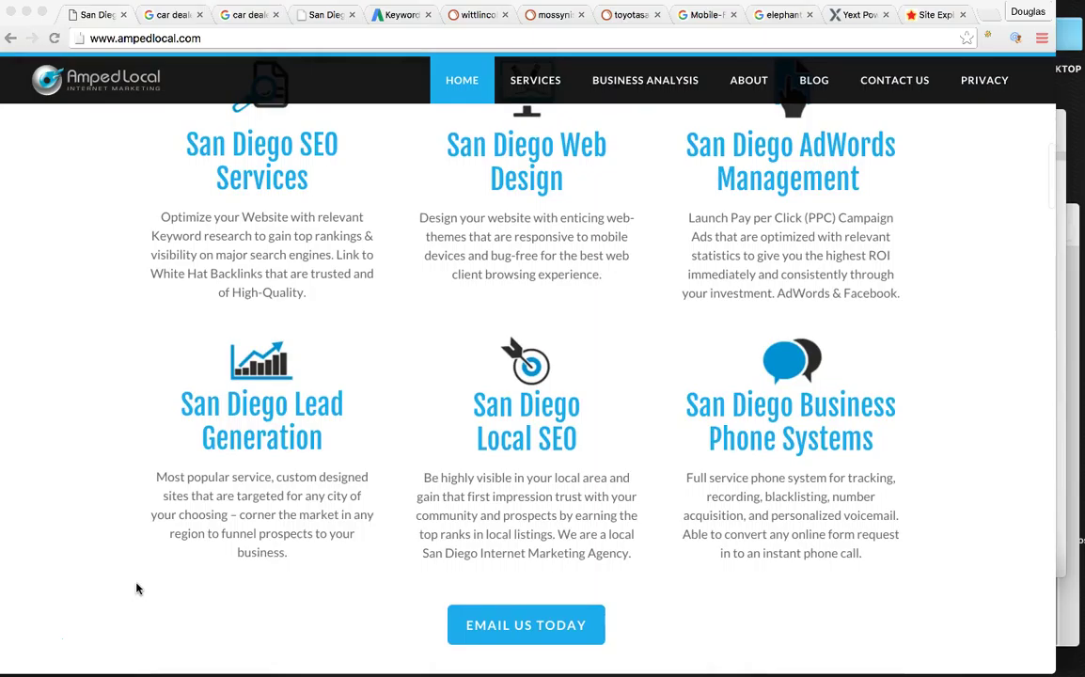
scroll(136, 588, "up", 1)
scroll(136, 588, "up", 5)
scroll(137, 588, "up", 5)
left_click(108, 409)
left_click(158, 15)
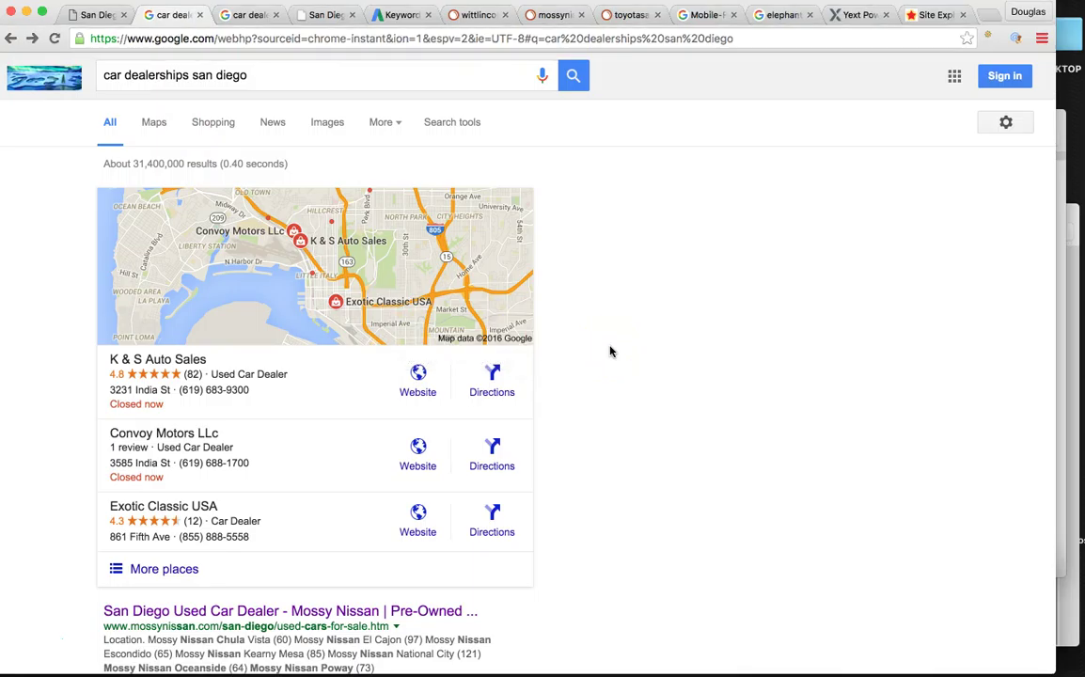
View the Witt Lincoln San Diego site, then return to the 'car dealerships san diego' results.
left_click(318, 15)
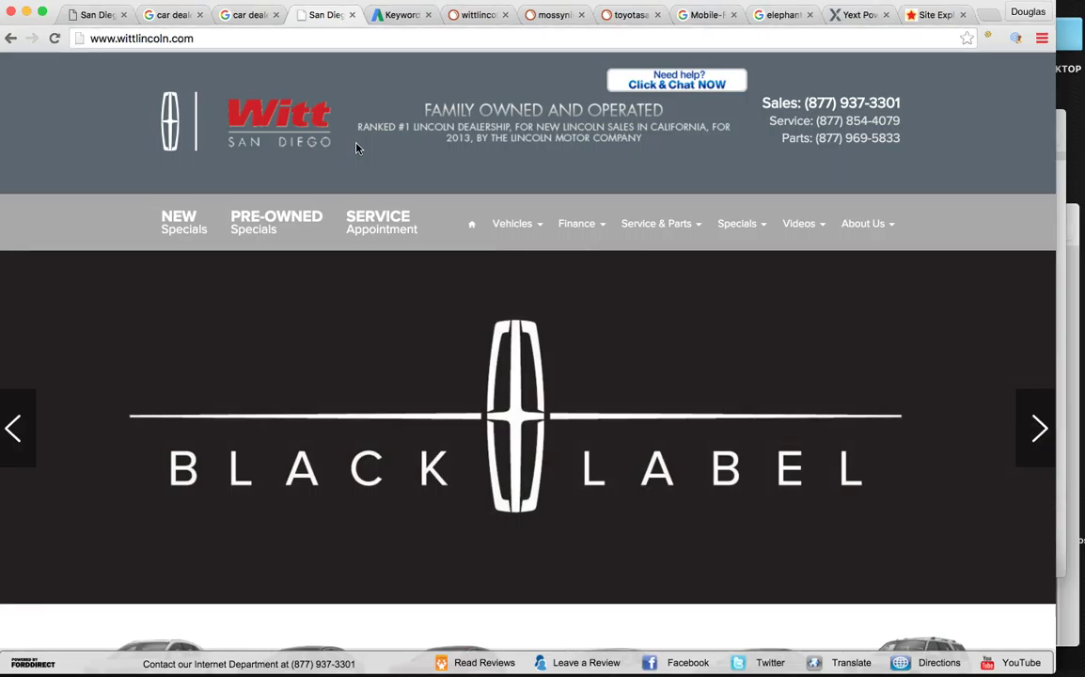
scroll(344, 145, "down", 1)
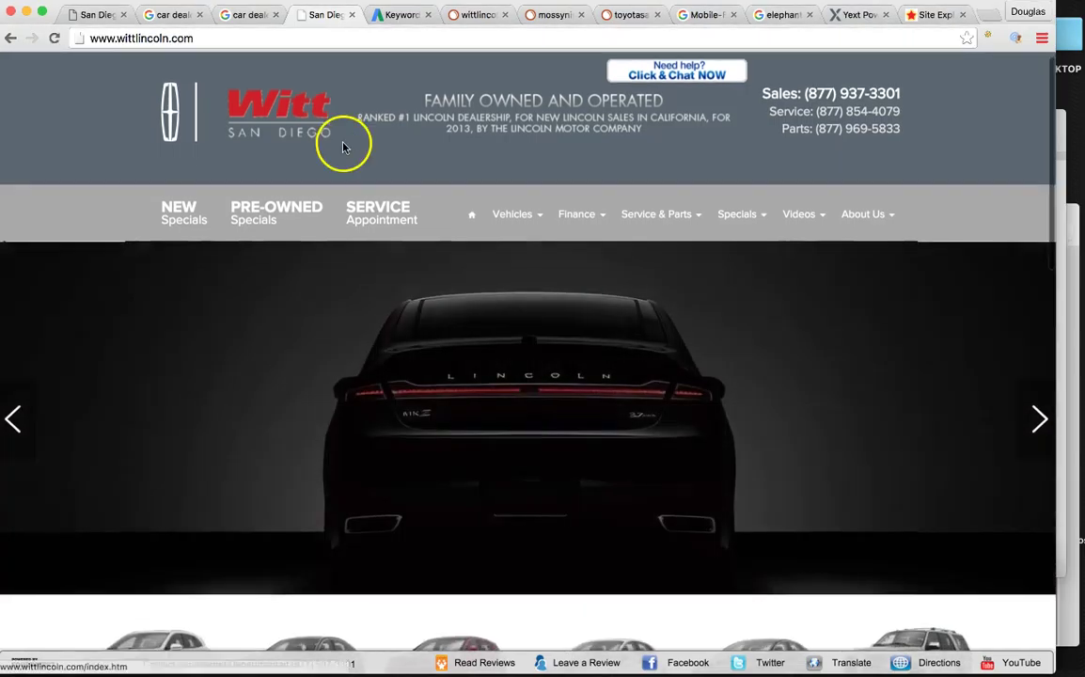
scroll(375, 172, "up", 1)
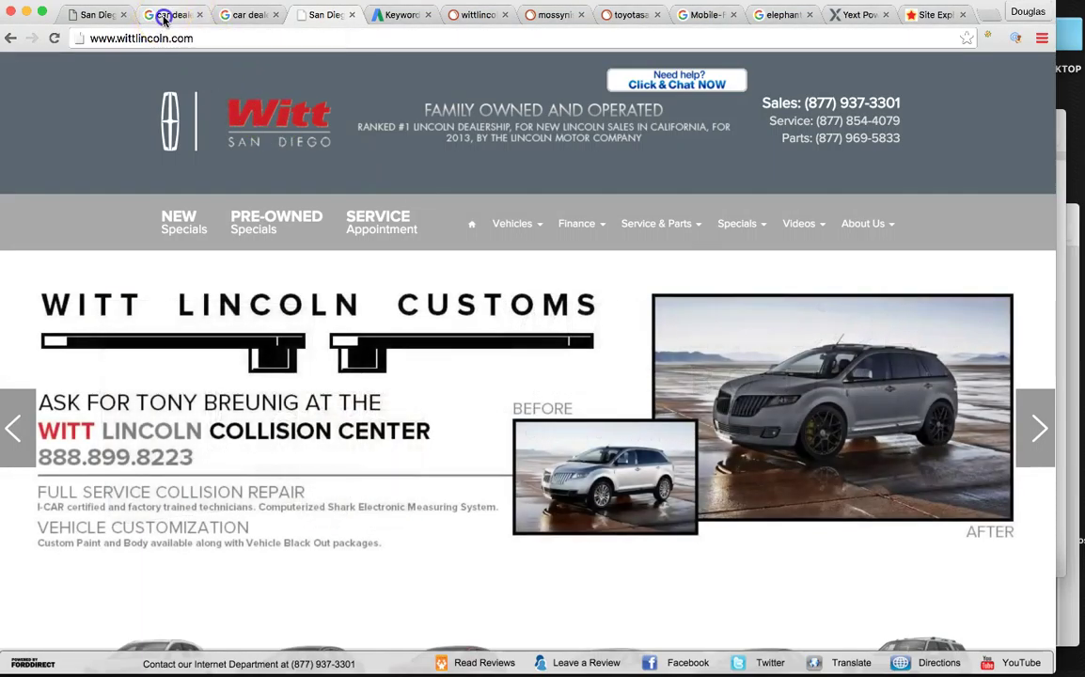
left_click(158, 15)
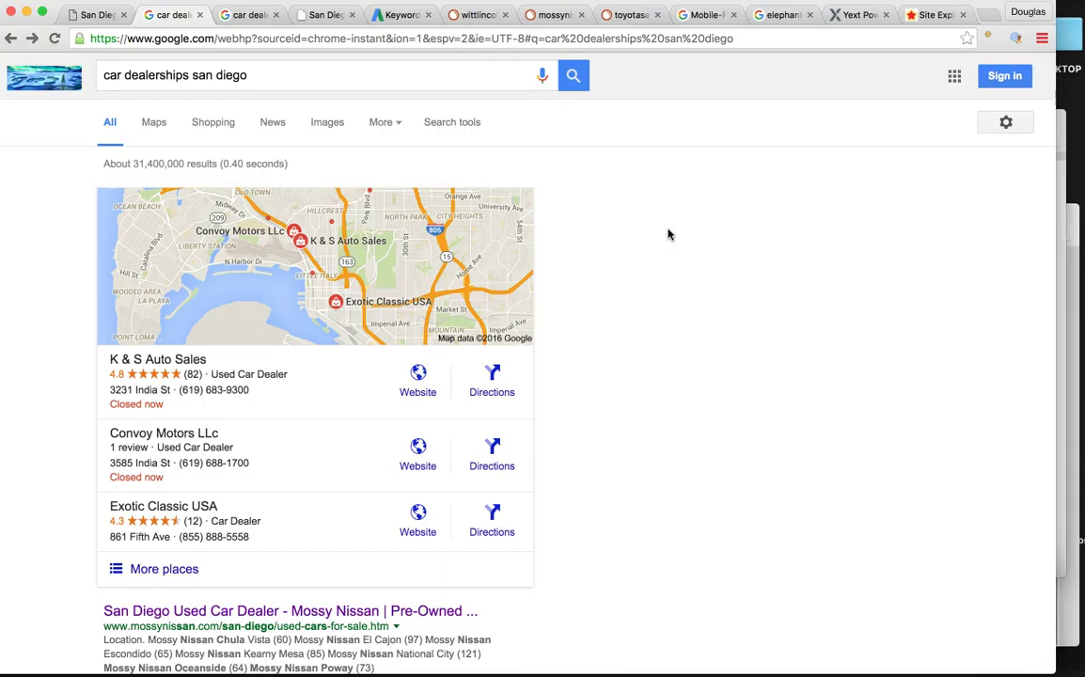
Read monthly search counts on the Keyword Planner trends chart, including Jul 2015.
left_click(391, 14)
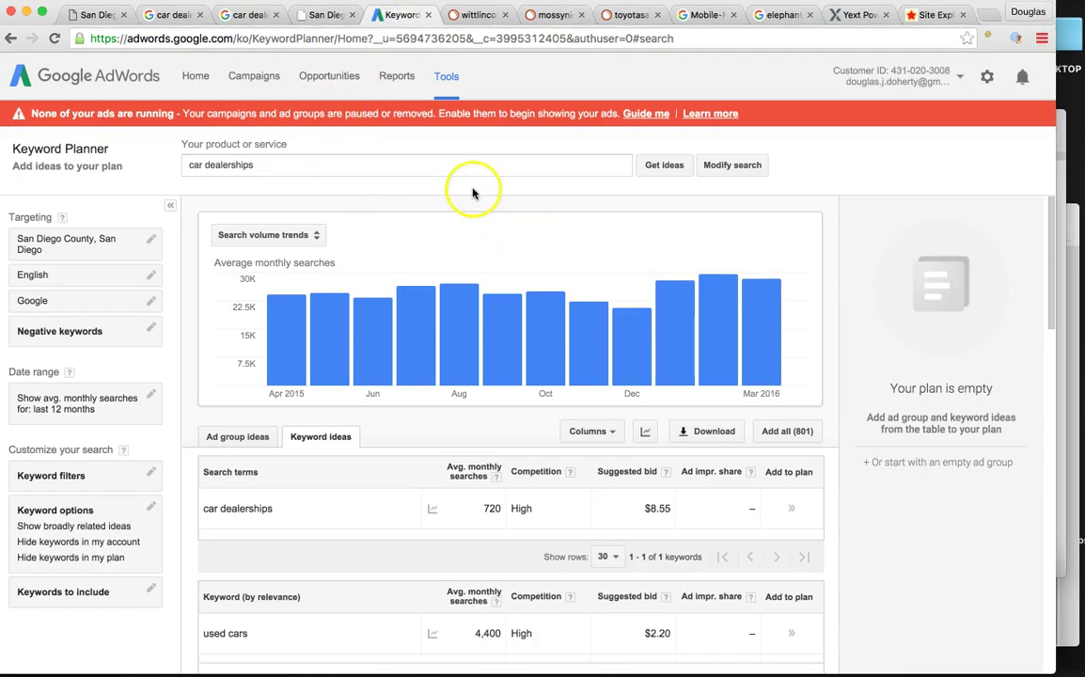
scroll(395, 310, "down", 1)
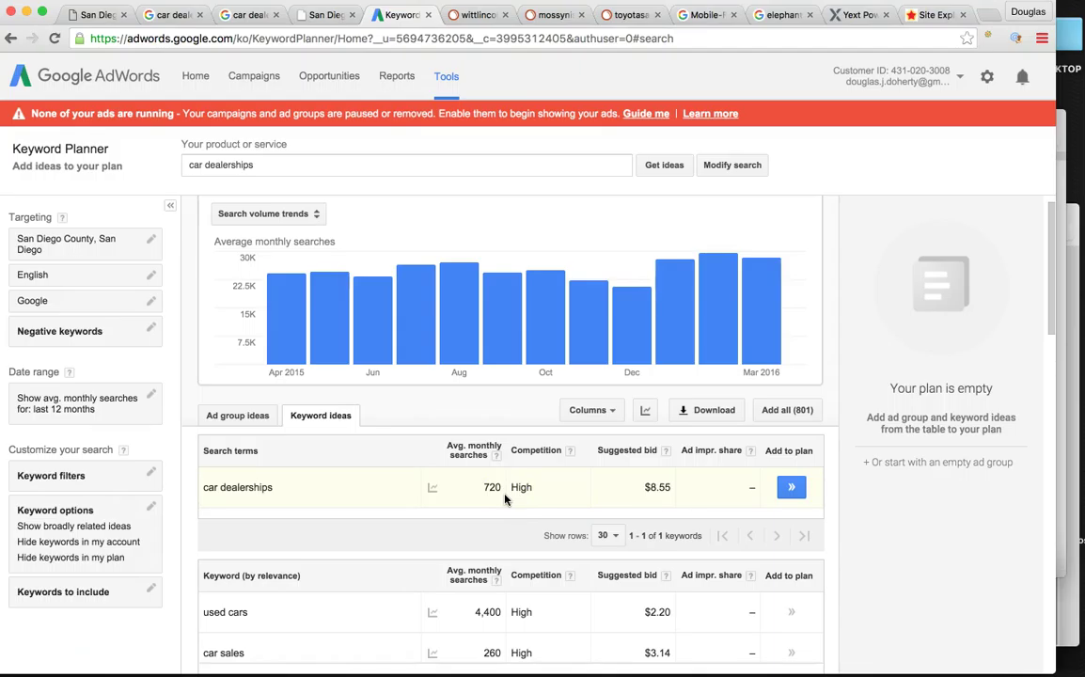
left_click(489, 500)
left_click(325, 453)
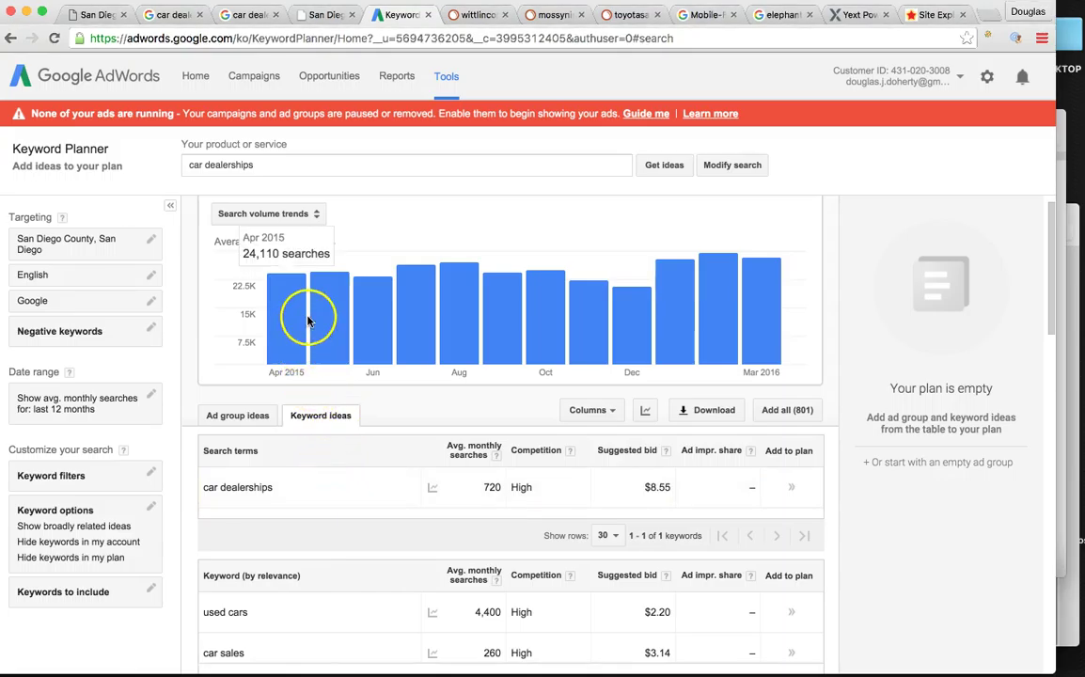
mouse_move(286, 318)
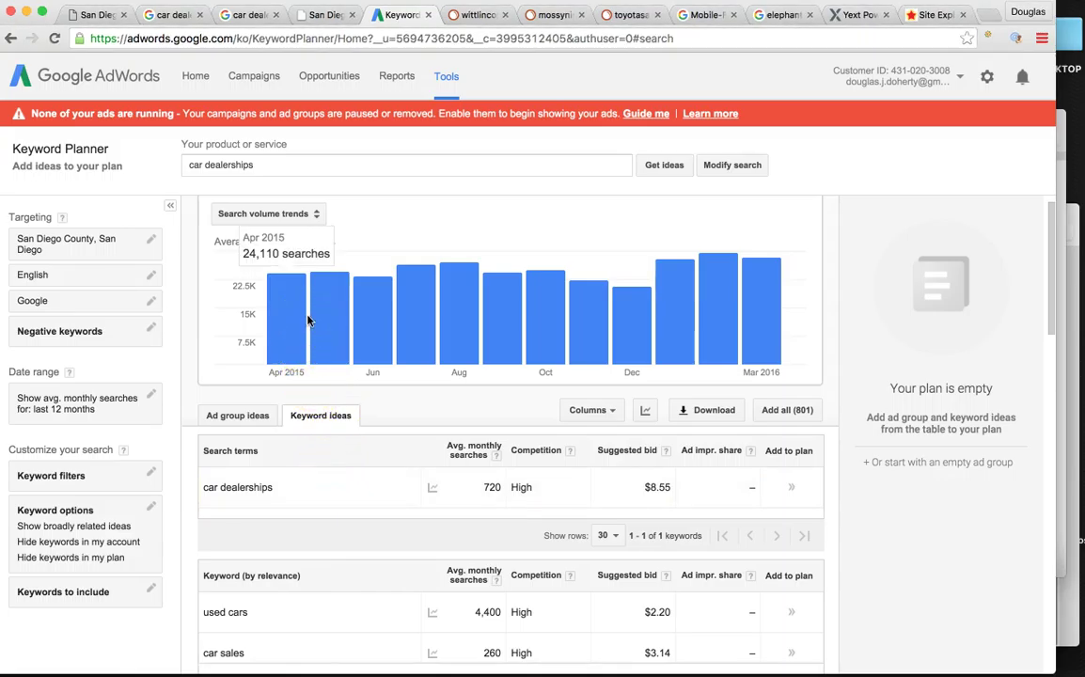
left_click_drag(311, 318, 447, 310)
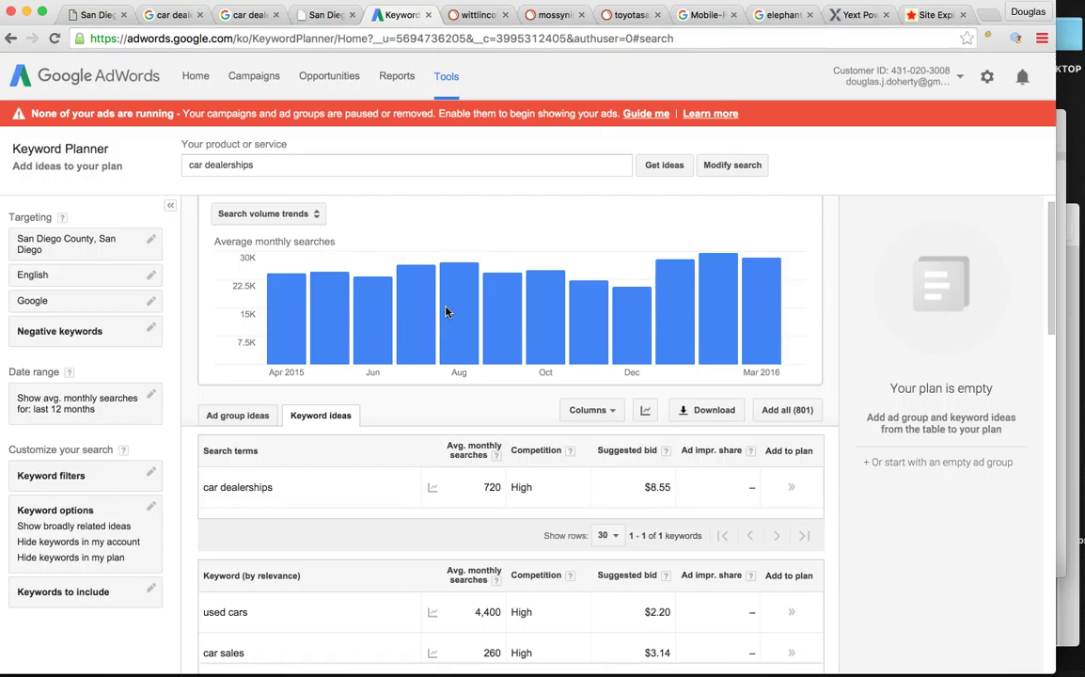
left_click_drag(424, 315, 417, 323)
left_click_drag(417, 323, 429, 336)
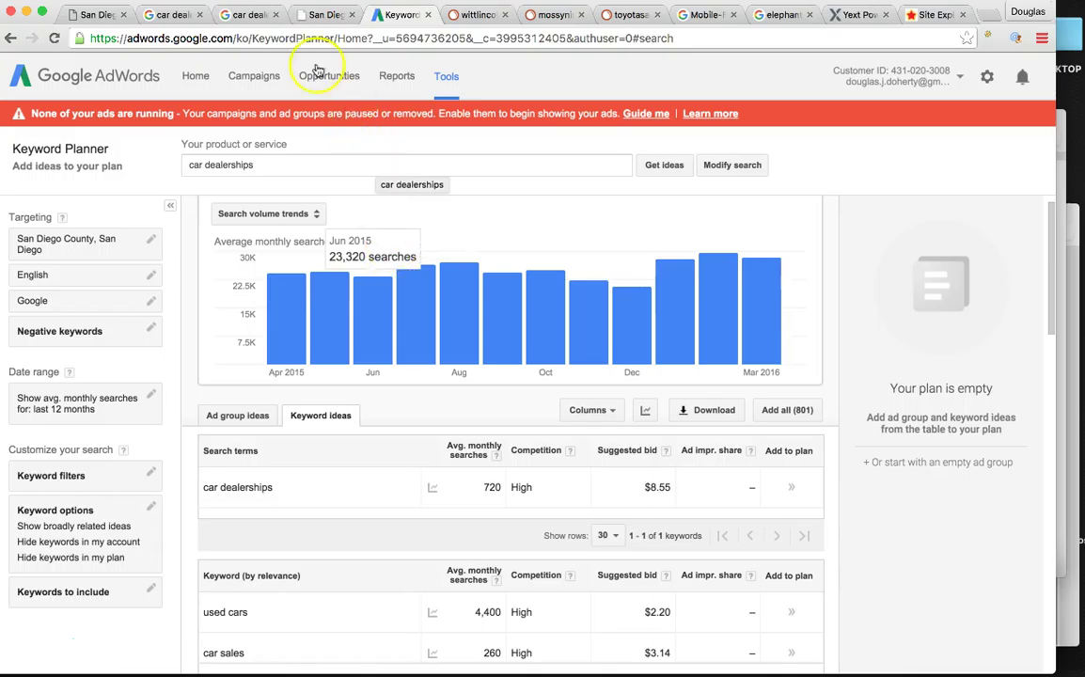
Glance at the San Diego dealership results, then come back to the Keyword Planner ideas.
left_click(171, 15)
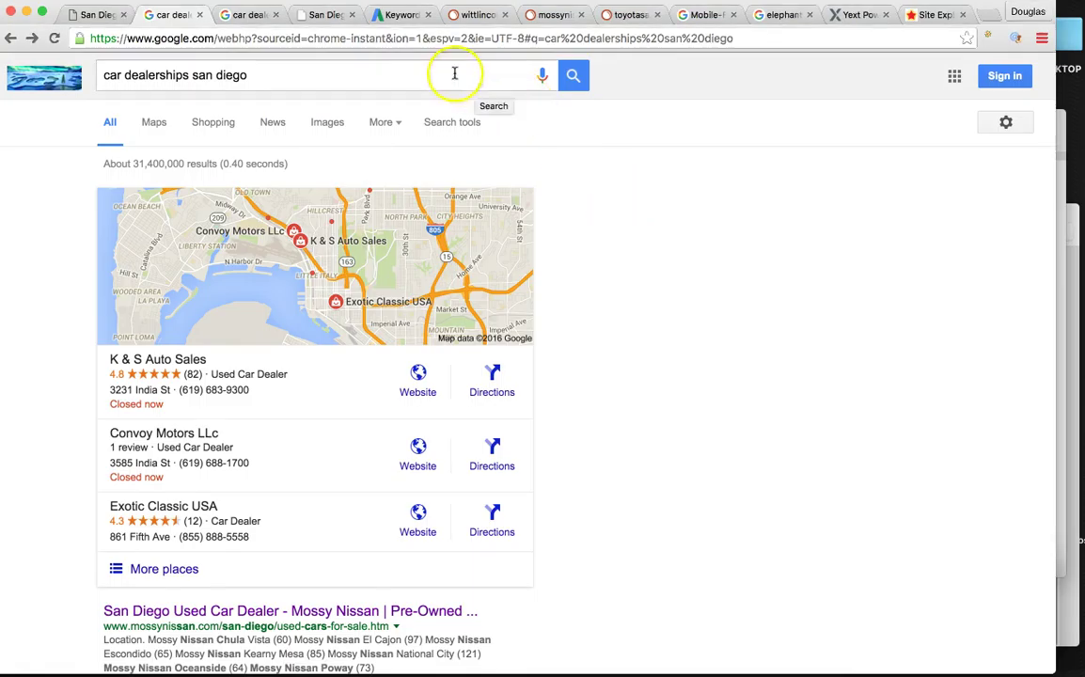
left_click(400, 15)
left_click(625, 573)
scroll(629, 572, "down", 5)
scroll(630, 572, "down", 1)
scroll(630, 572, "down", 2)
scroll(630, 572, "down", 1)
scroll(630, 572, "down", 2)
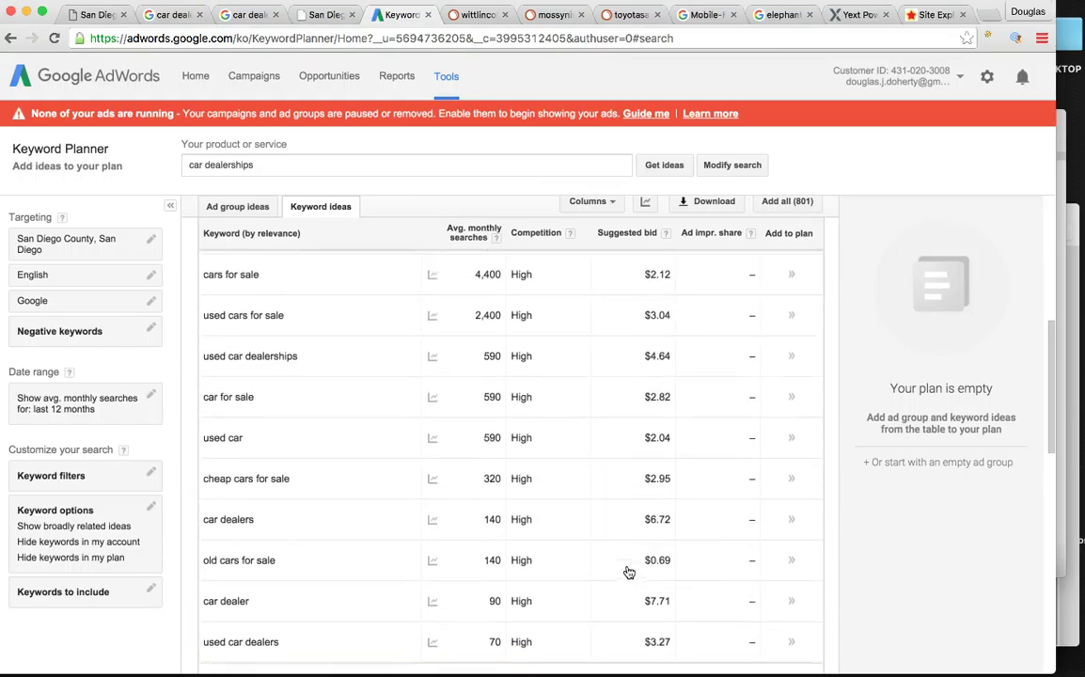
scroll(629, 572, "up", 5)
scroll(630, 573, "up", 3)
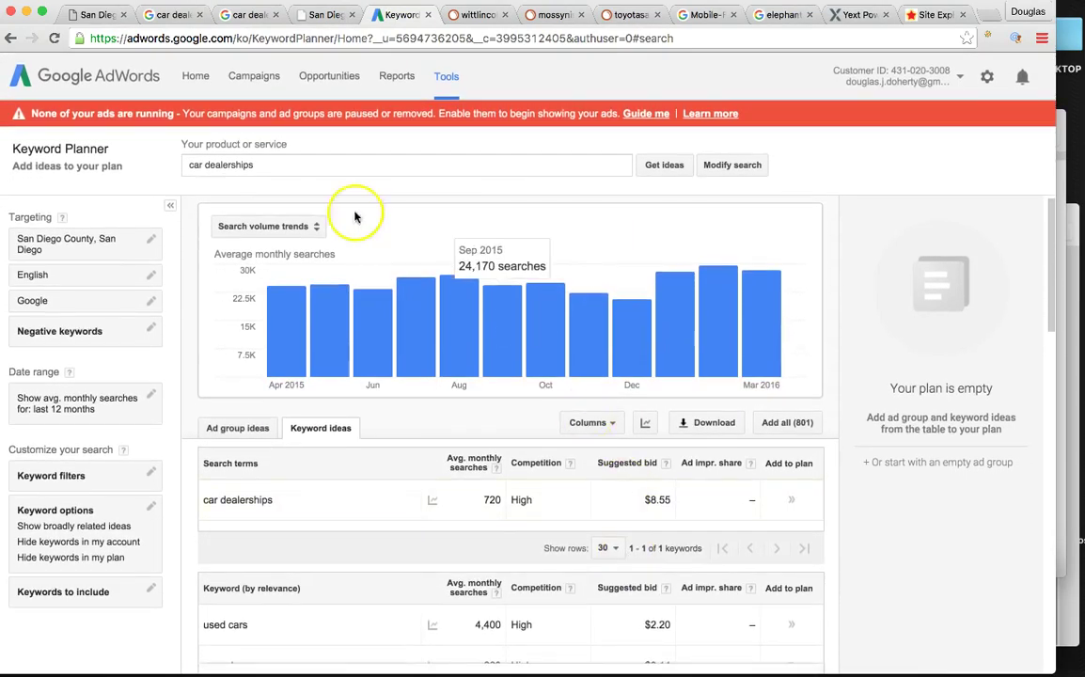
scroll(512, 539, "down", 2)
mouse_move(432, 562)
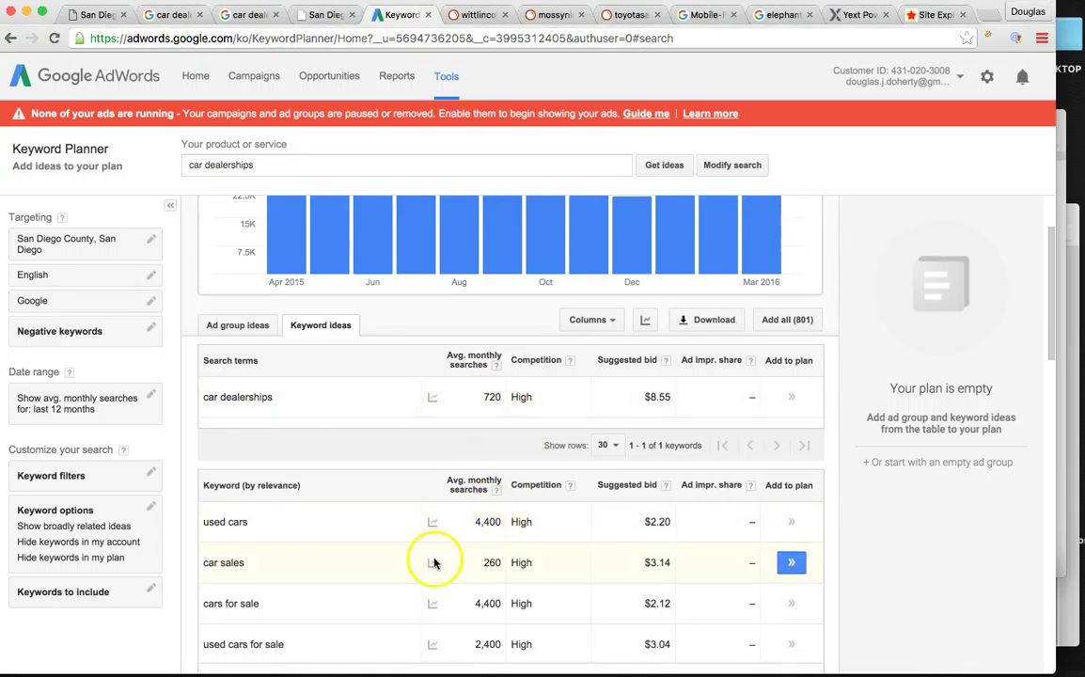
scroll(330, 559, "up", 2)
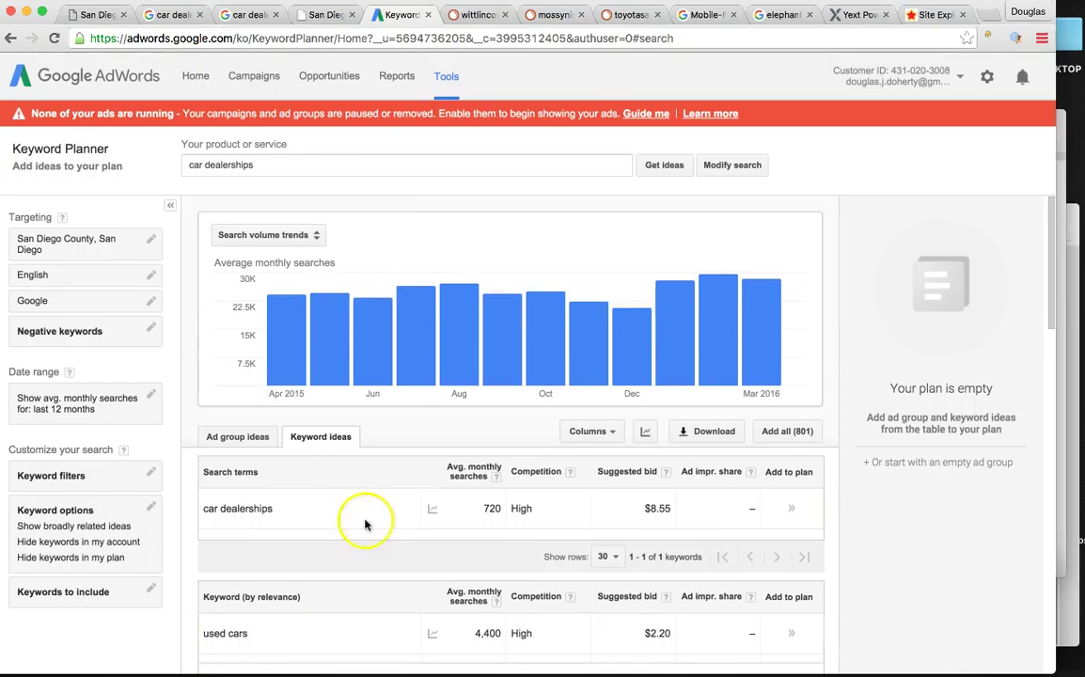
Return to the San Diego results and open the full local dealership map listing.
left_click(160, 15)
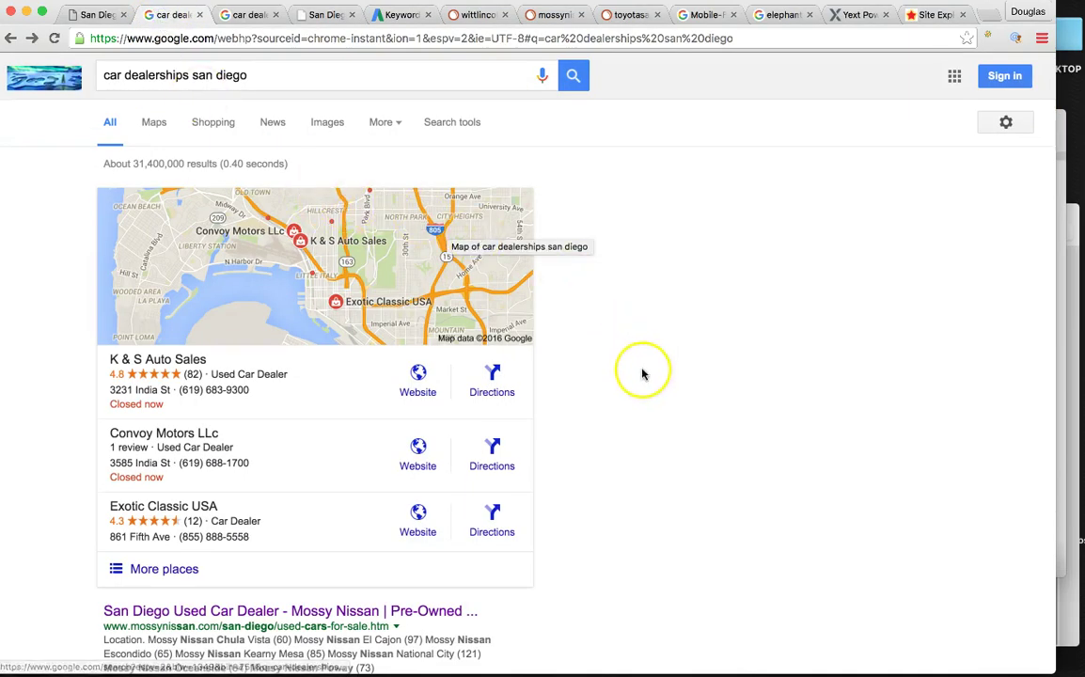
scroll(623, 381, "down", 1)
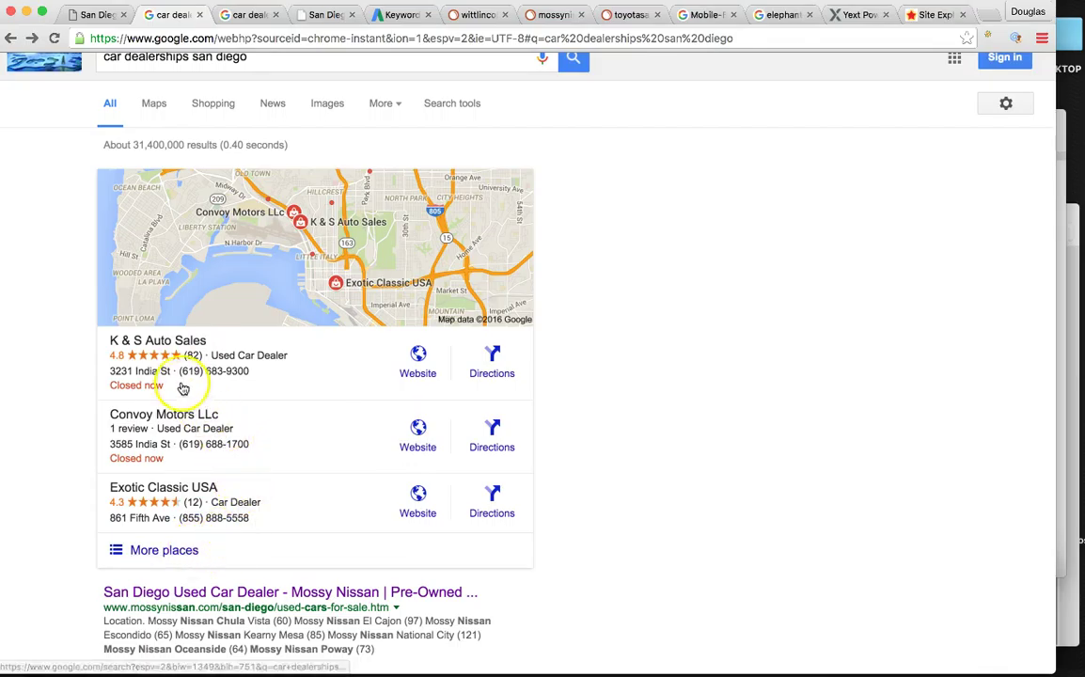
left_click(197, 551)
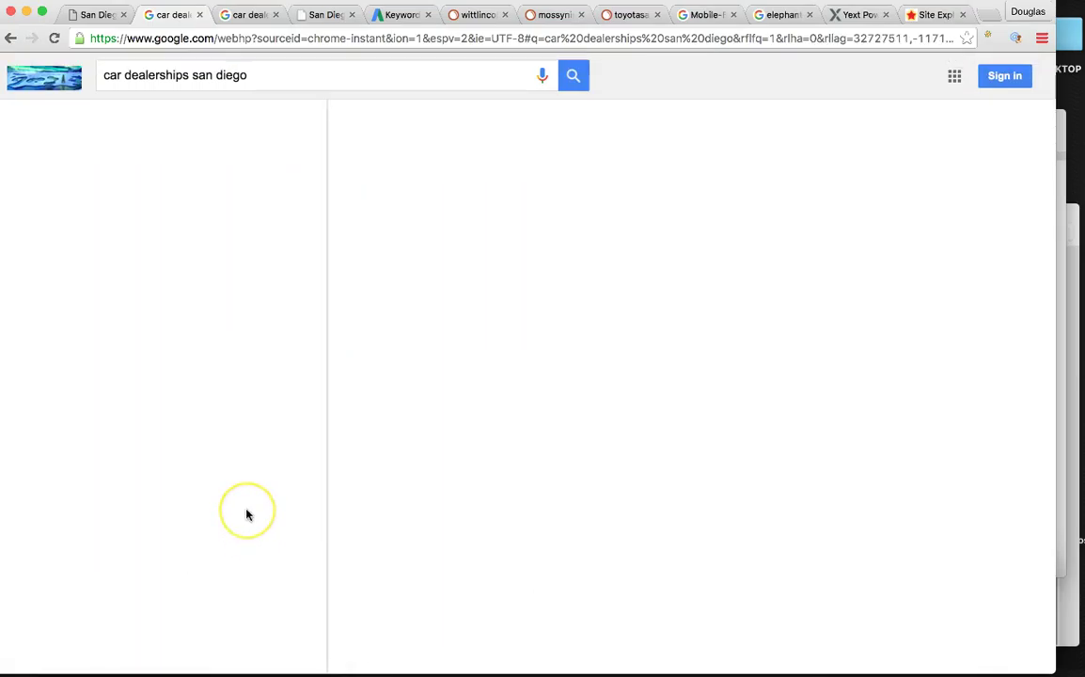
scroll(188, 513, "down", 5)
scroll(188, 515, "down", 2)
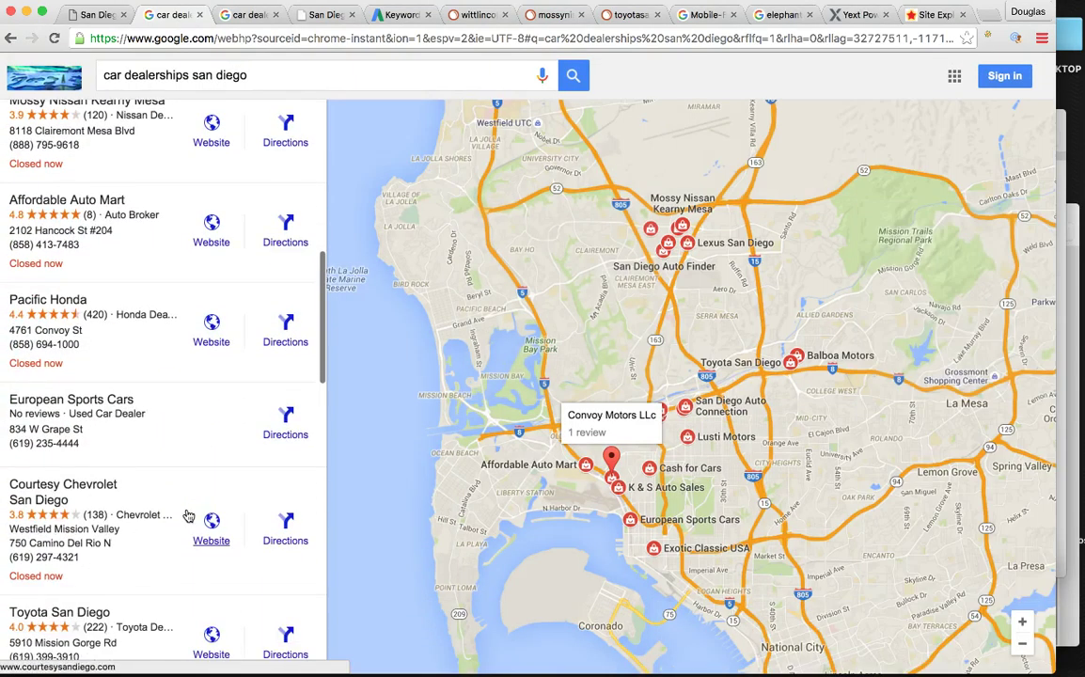
scroll(189, 515, "down", 3)
scroll(188, 515, "down", 3)
scroll(188, 516, "down", 2)
scroll(188, 515, "down", 2)
scroll(188, 516, "down", 3)
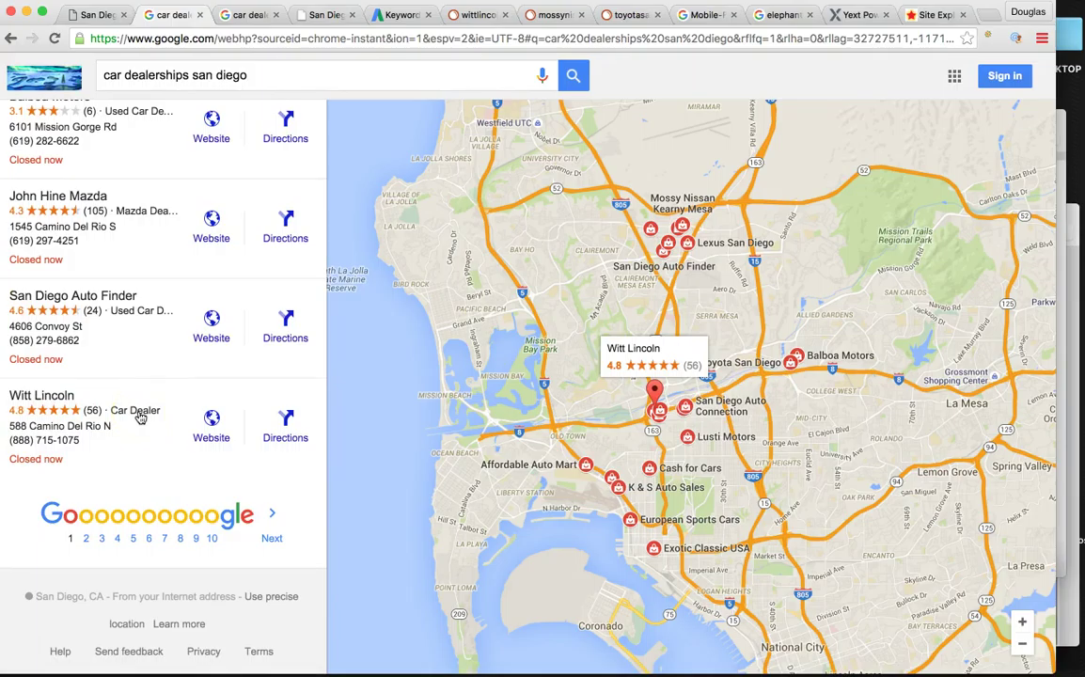
scroll(139, 417, "up", 3)
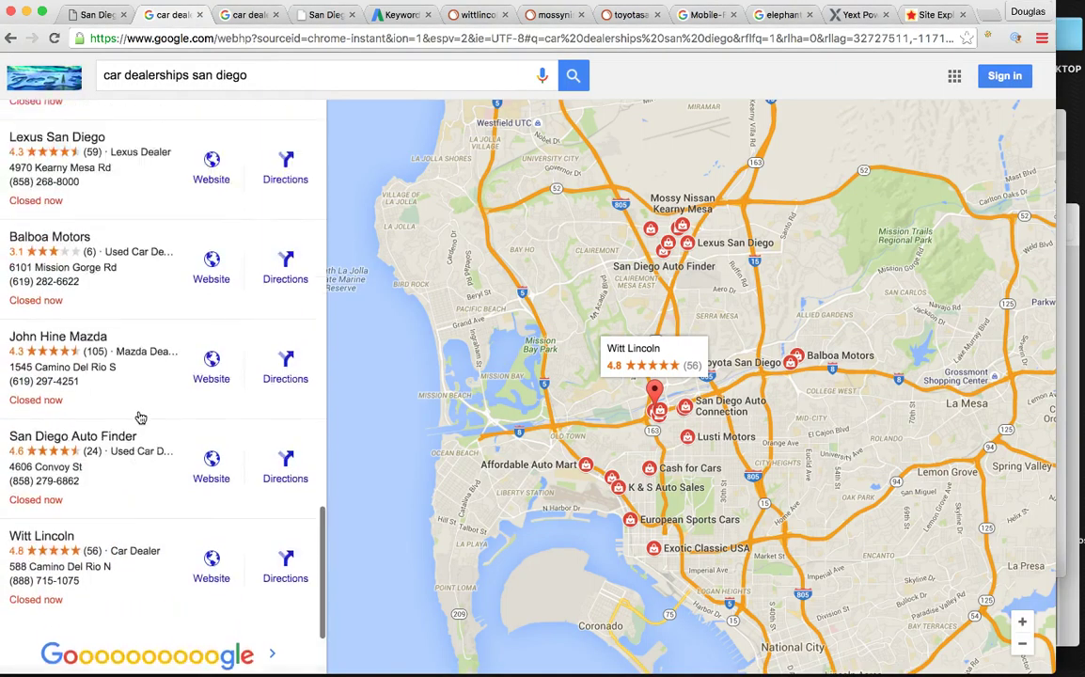
scroll(139, 416, "up", 5)
scroll(139, 417, "up", 5)
scroll(140, 417, "up", 5)
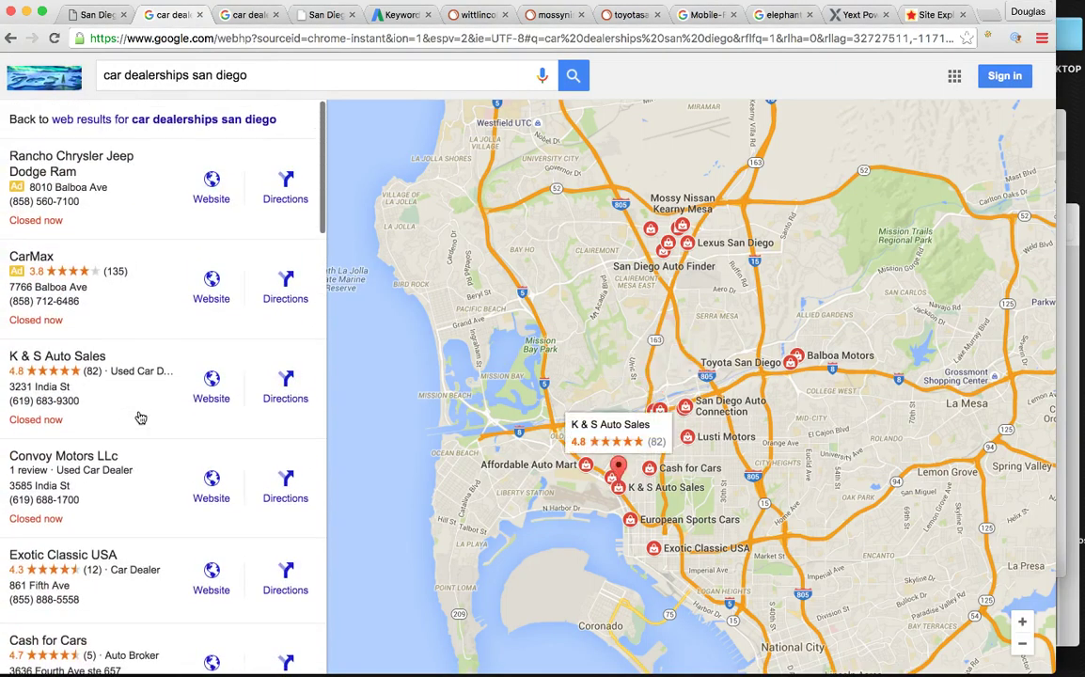
On results page 6, enable SEOquake's Google SERP overlay to show metrics under each result.
left_click(11, 37)
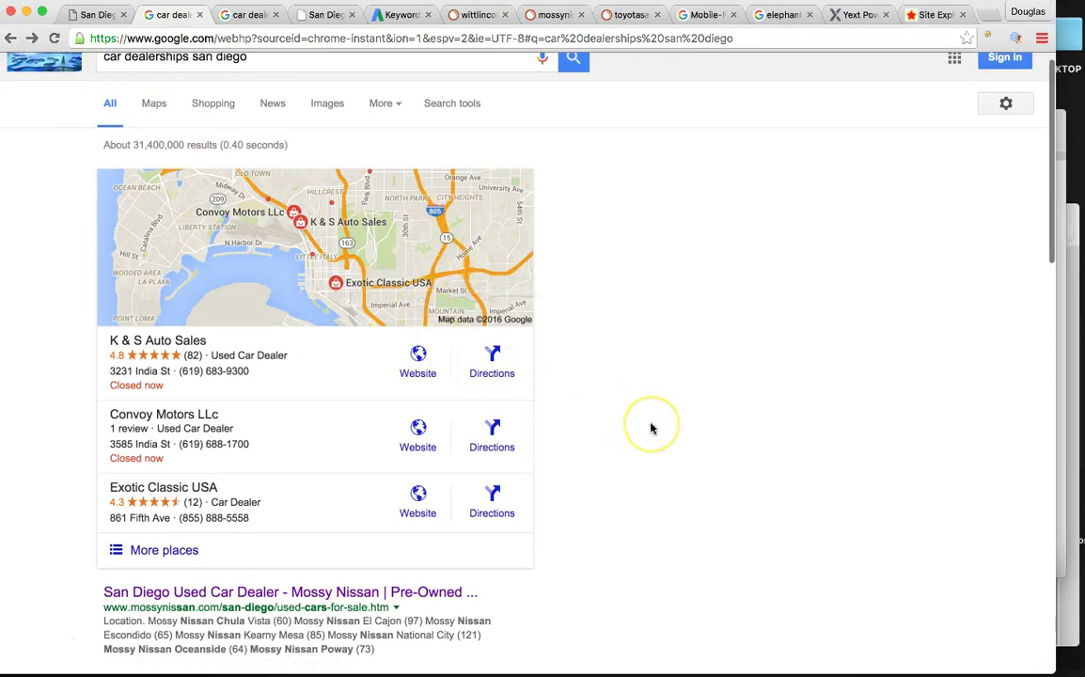
scroll(649, 428, "down", 4)
scroll(649, 431, "down", 1)
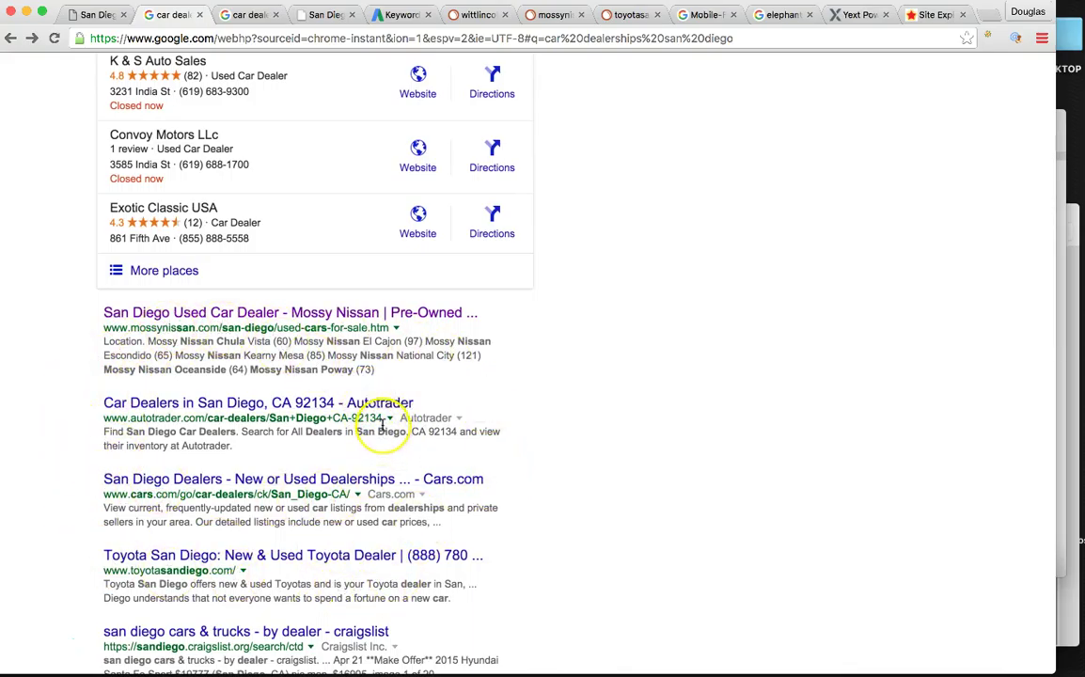
scroll(395, 419, "up", 5)
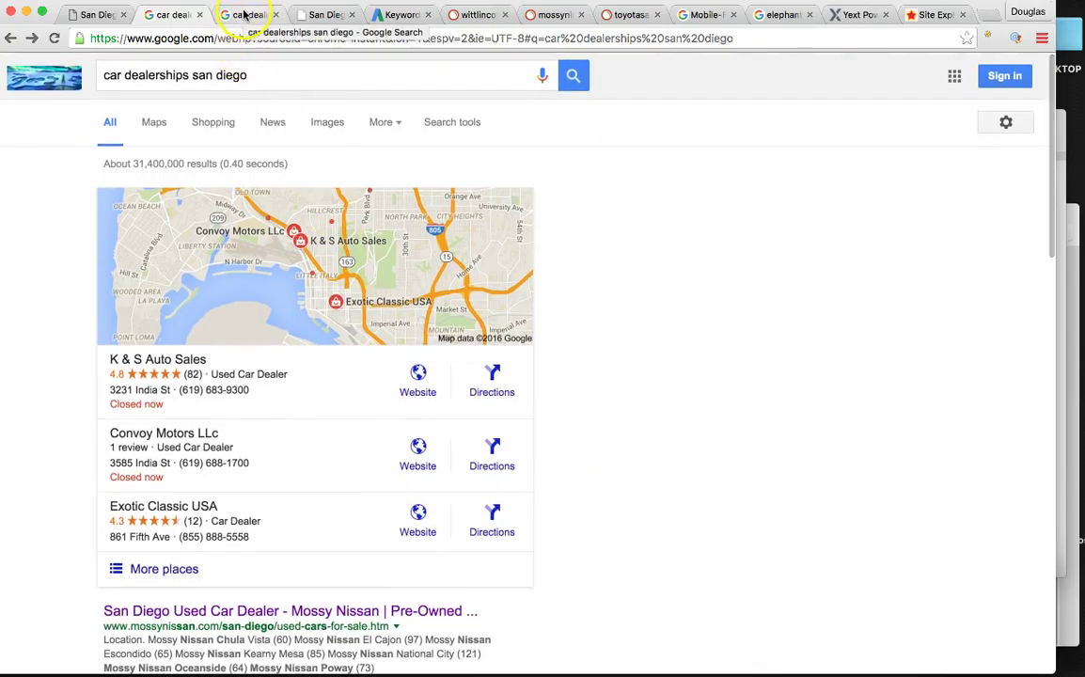
left_click(244, 15)
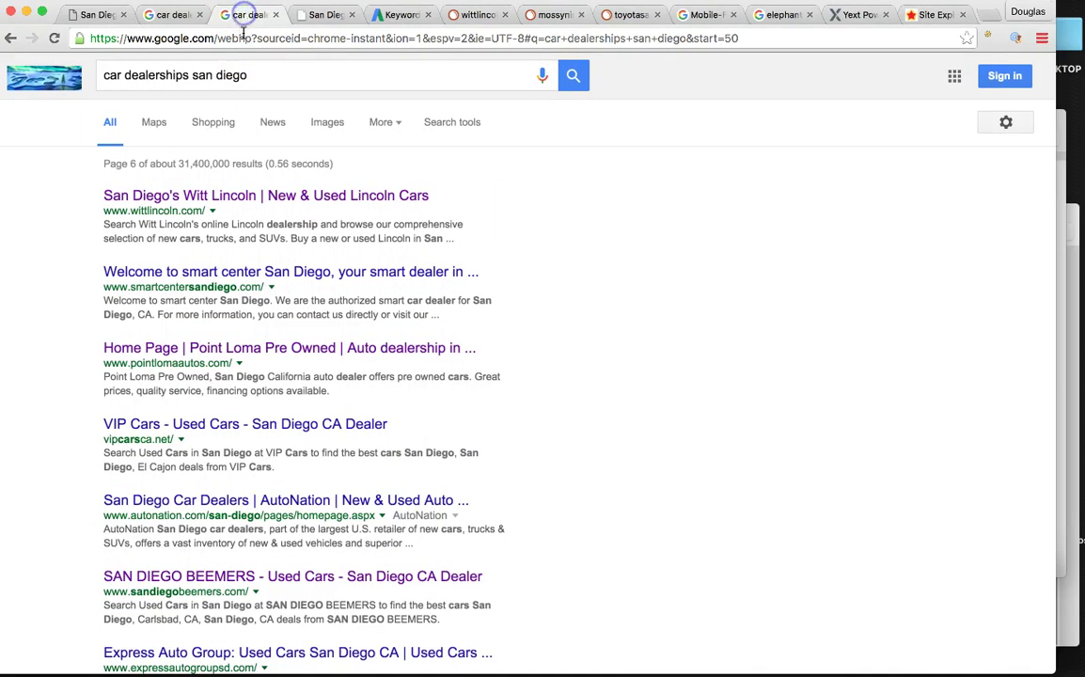
left_click(989, 37)
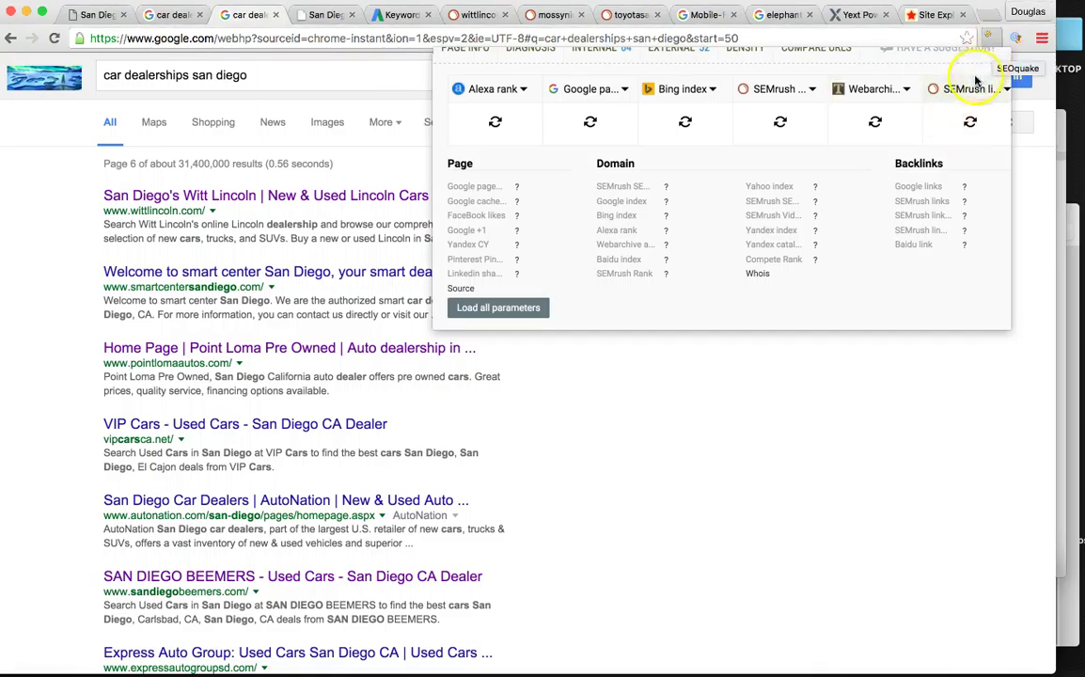
left_click(989, 36)
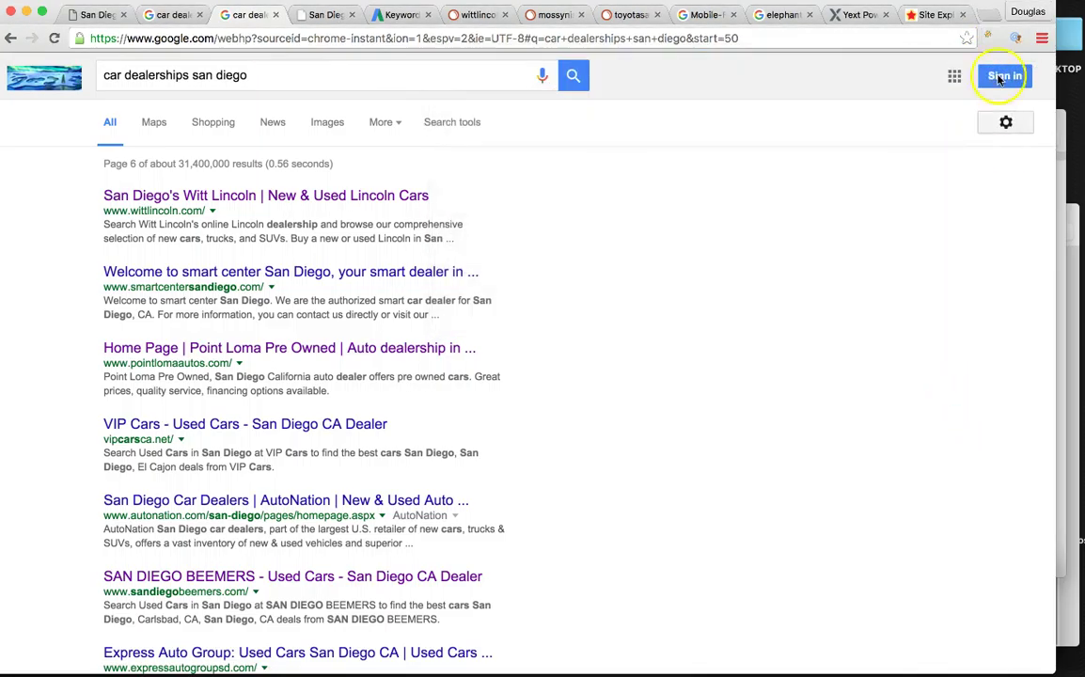
left_click(989, 37)
left_click(994, 66)
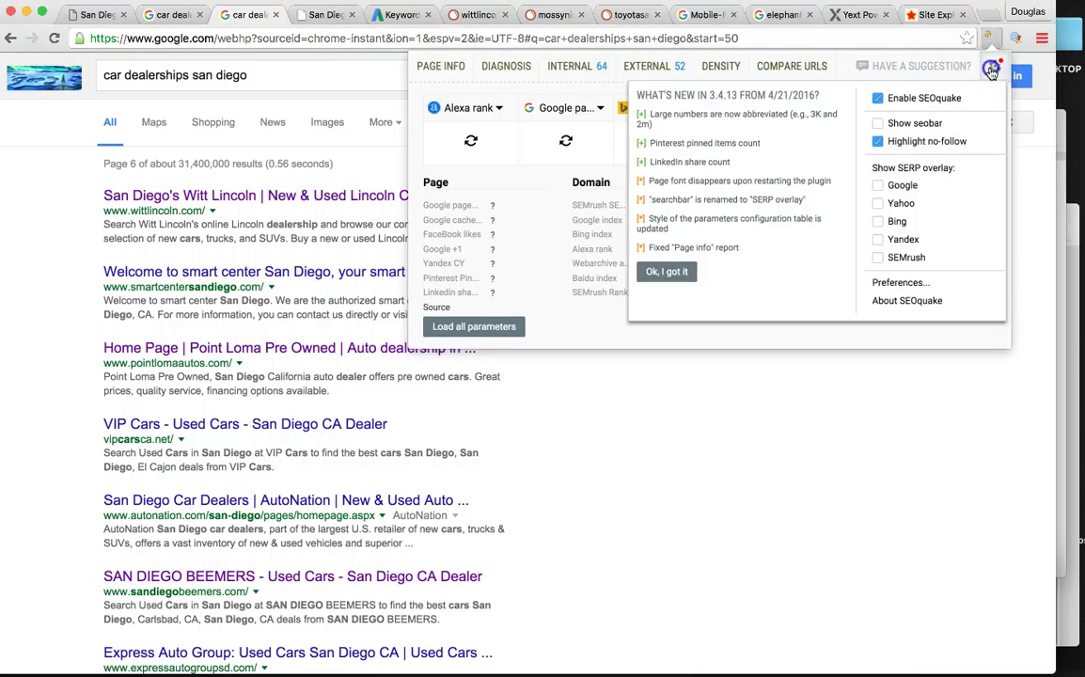
left_click(879, 185)
left_click(838, 441)
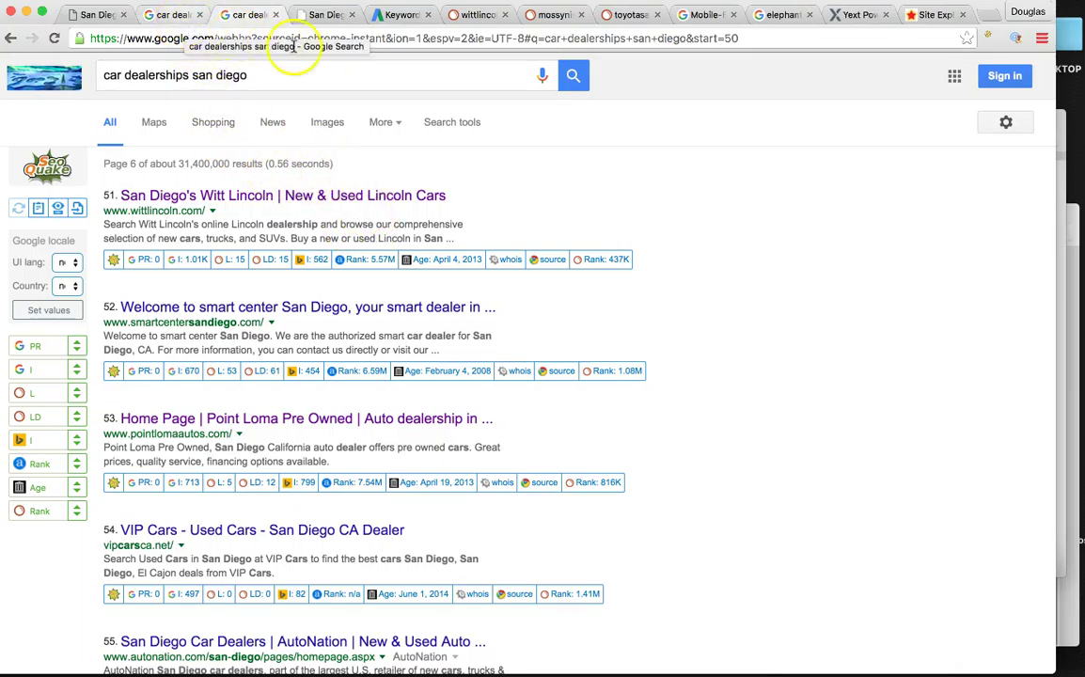
Move past the Witt Lincoln and Keyword Planner tabs to the Preview Google Organic Traffic Chart 2015.
left_click(325, 15)
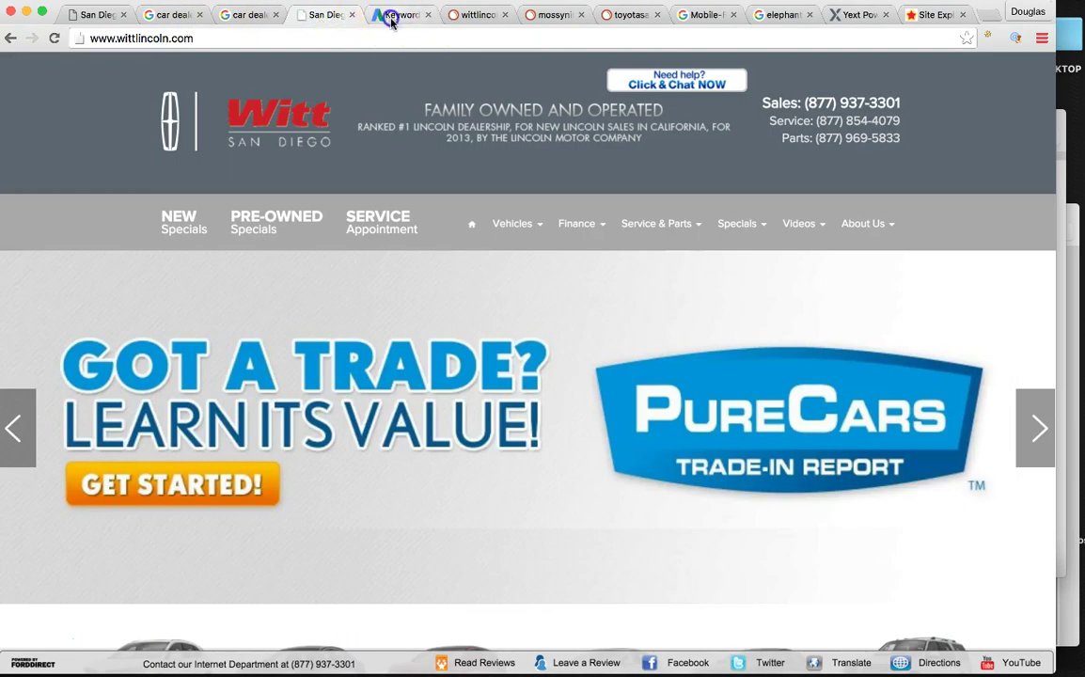
left_click(389, 15)
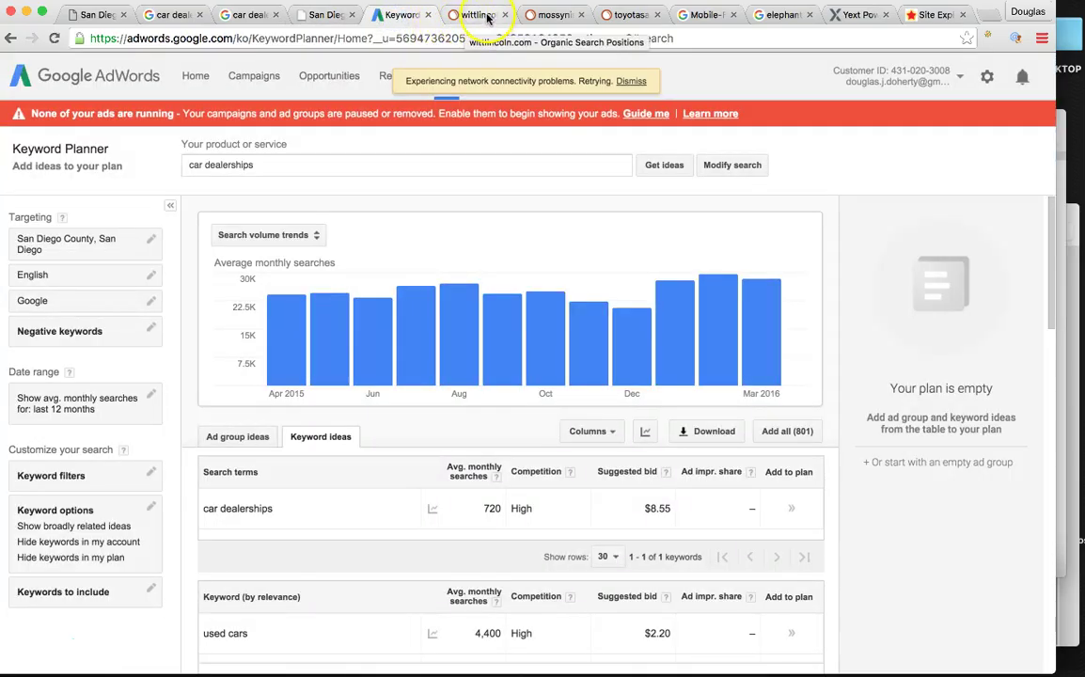
left_click(1063, 132)
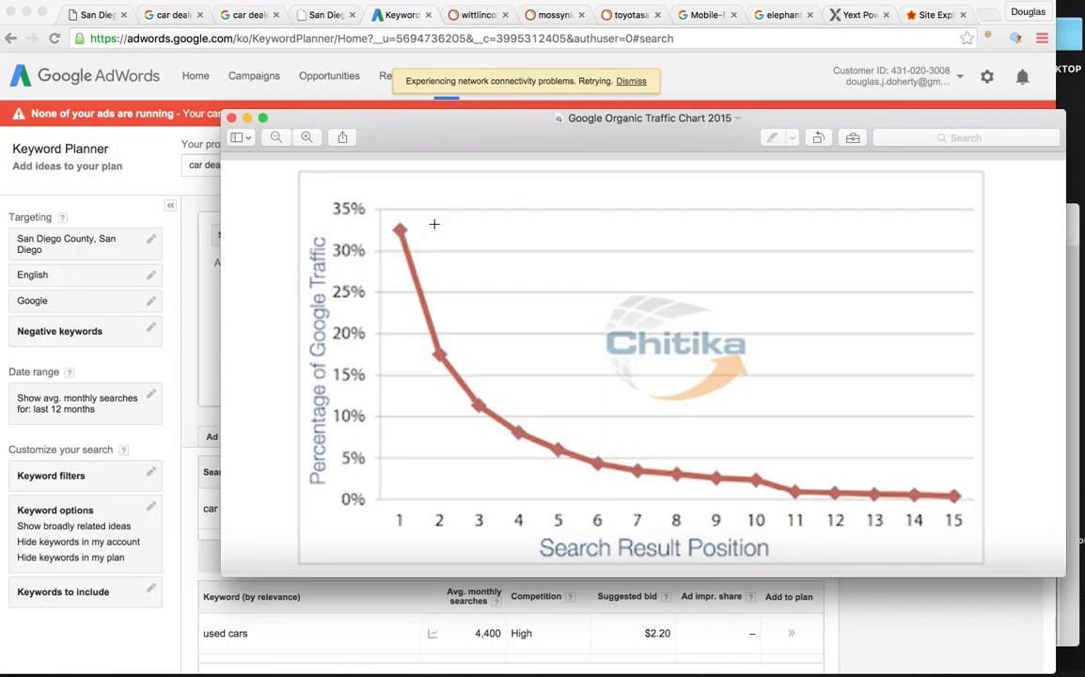
Review the first page of dealership results, then bring back the Chitika organic traffic chart.
left_click(146, 14)
scroll(268, 433, "down", 2)
scroll(301, 489, "down", 2)
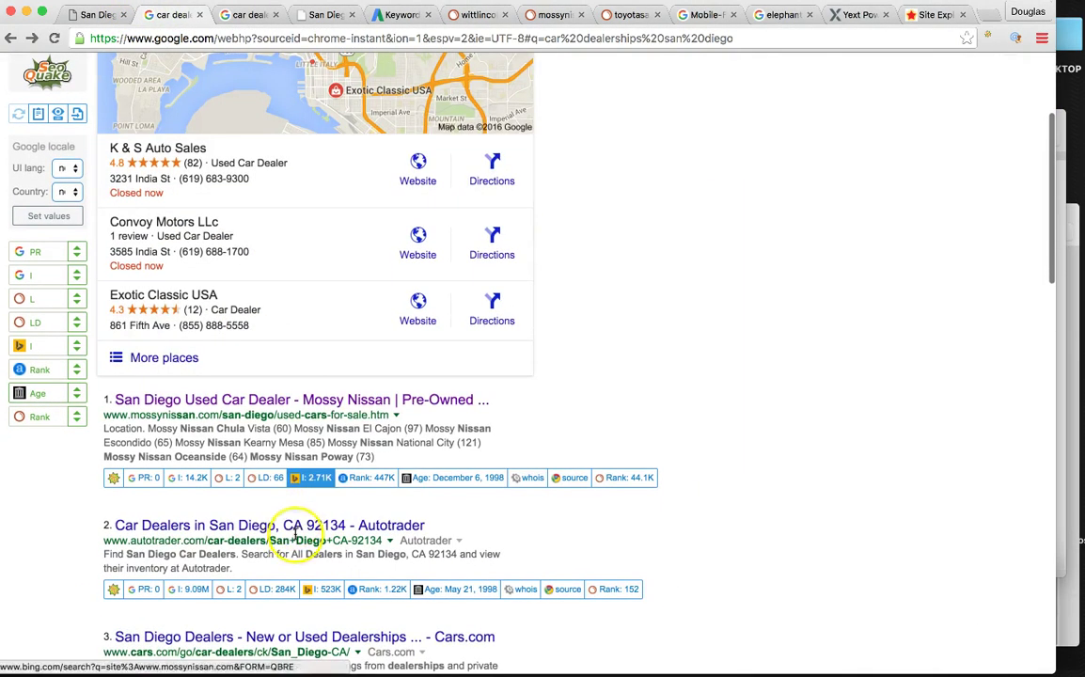
scroll(424, 472, "up", 4)
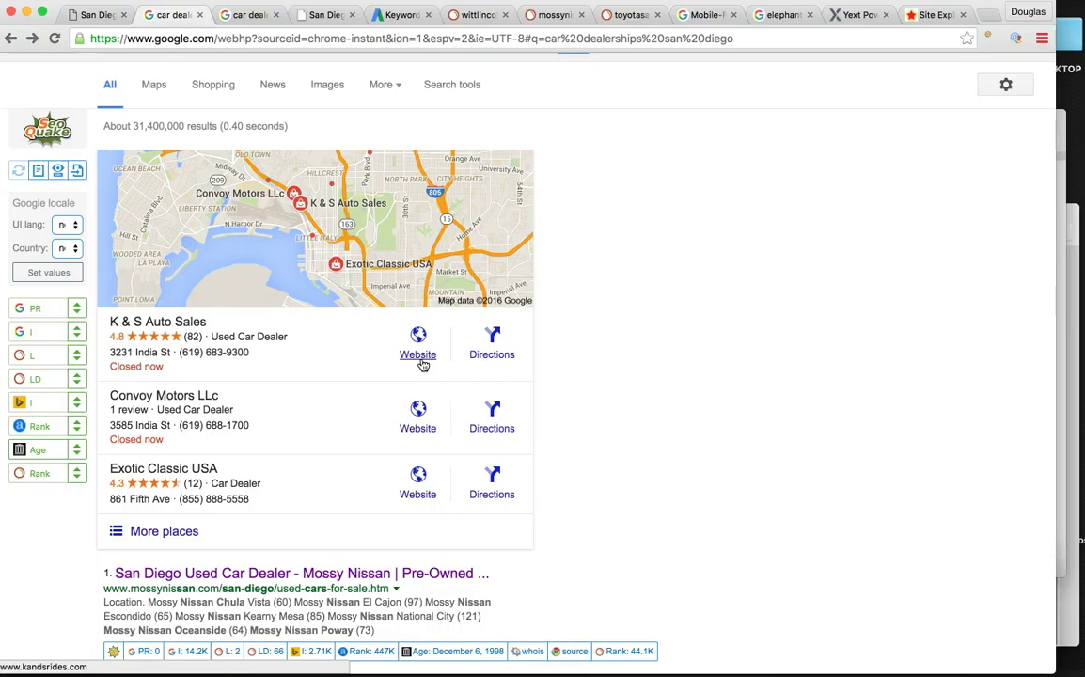
scroll(147, 478, "up", 1)
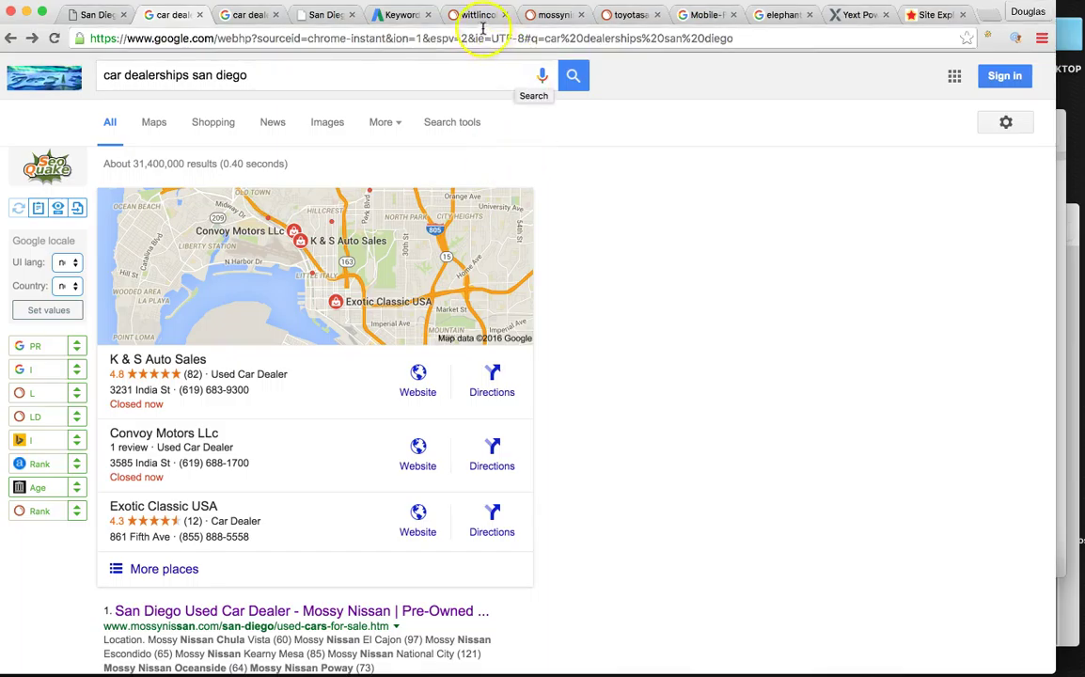
left_click(1061, 133)
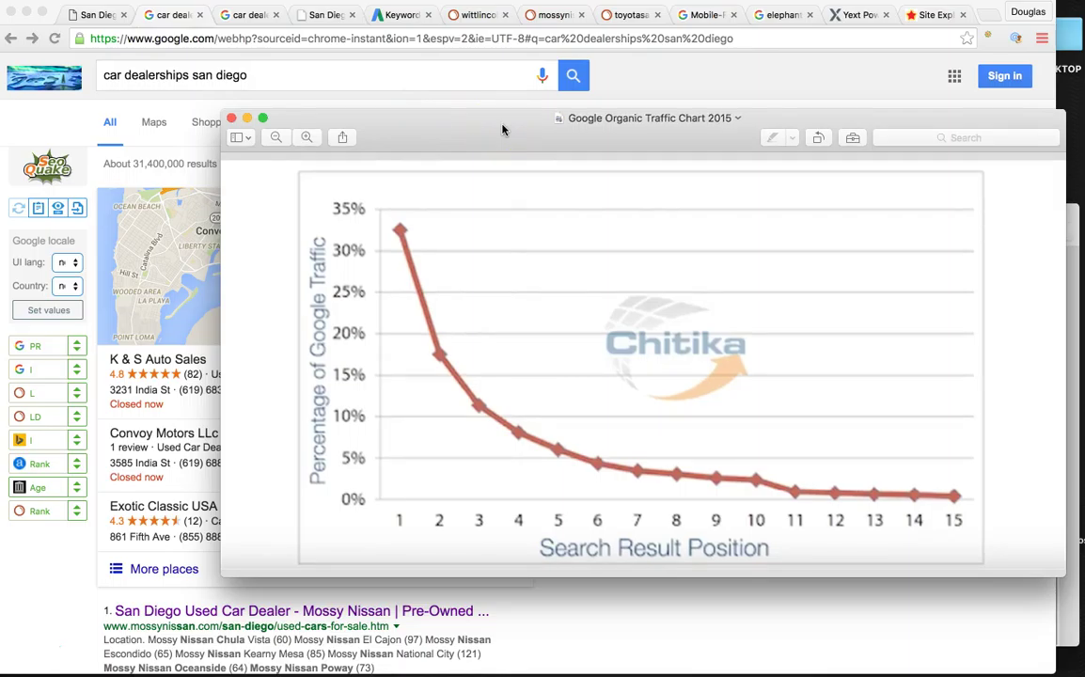
left_click(479, 16)
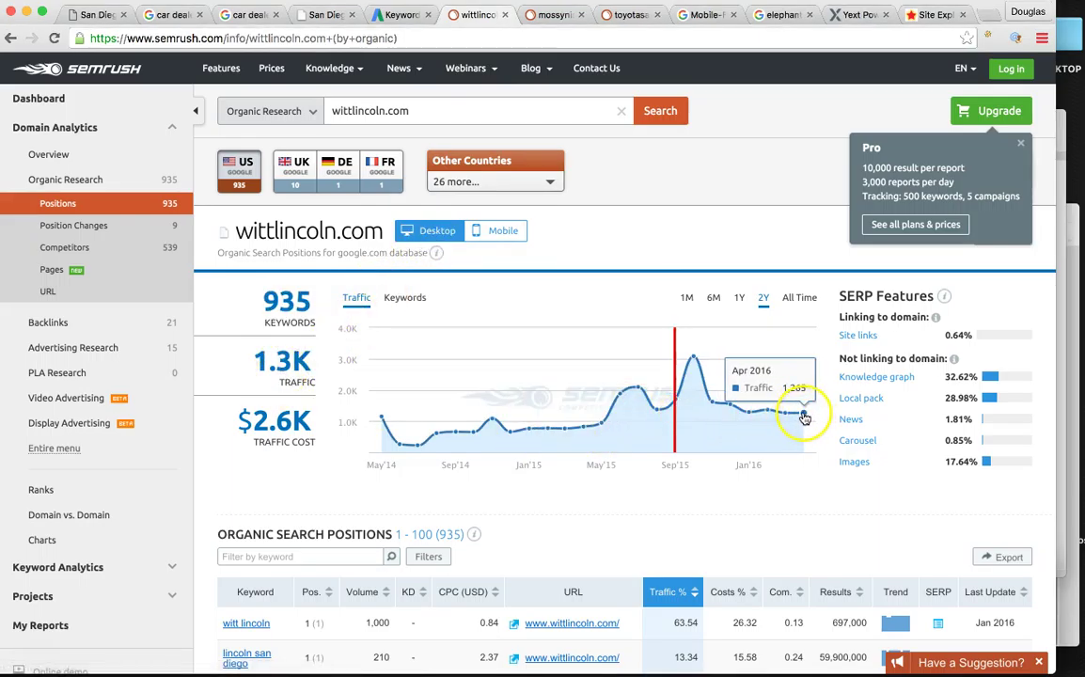
mouse_move(790, 415)
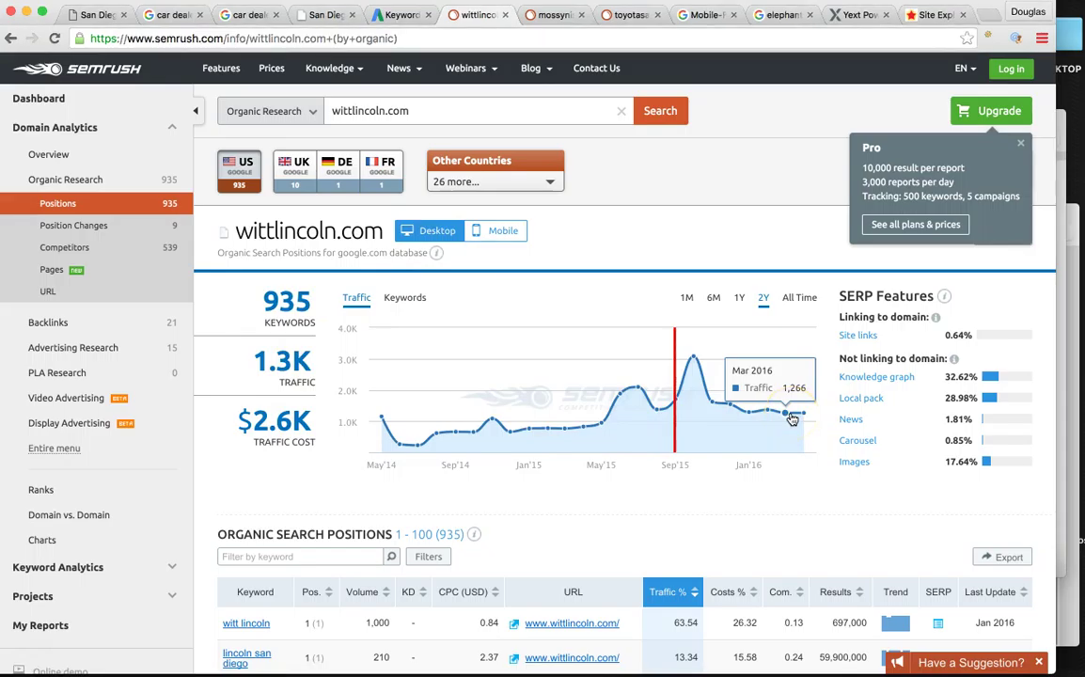
left_click(781, 417)
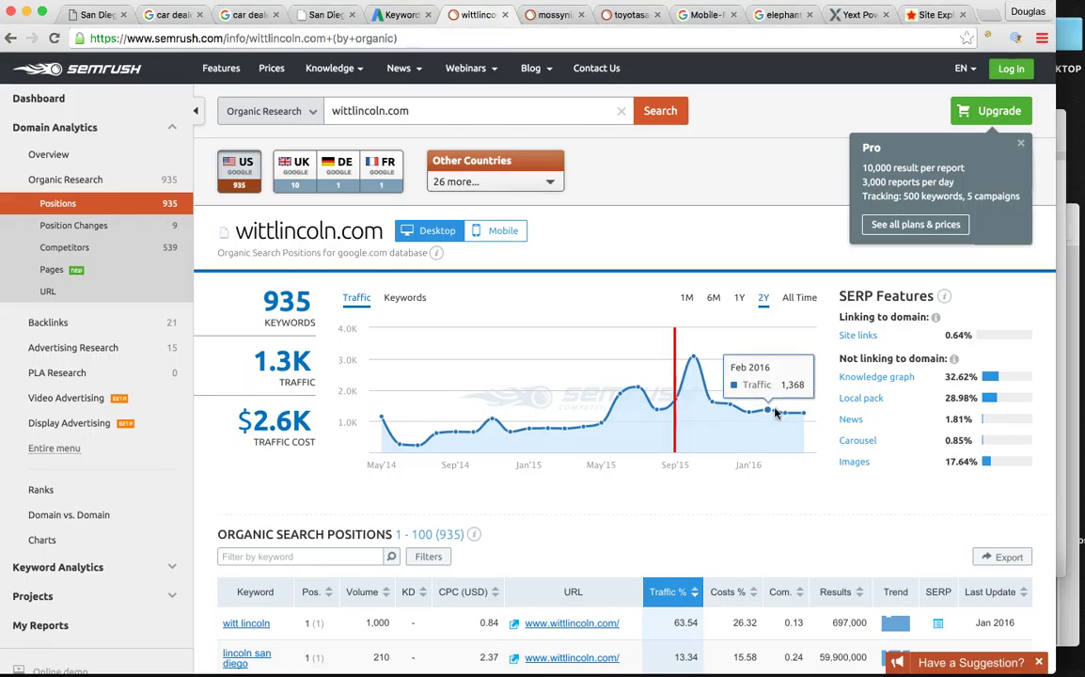
left_click(786, 416)
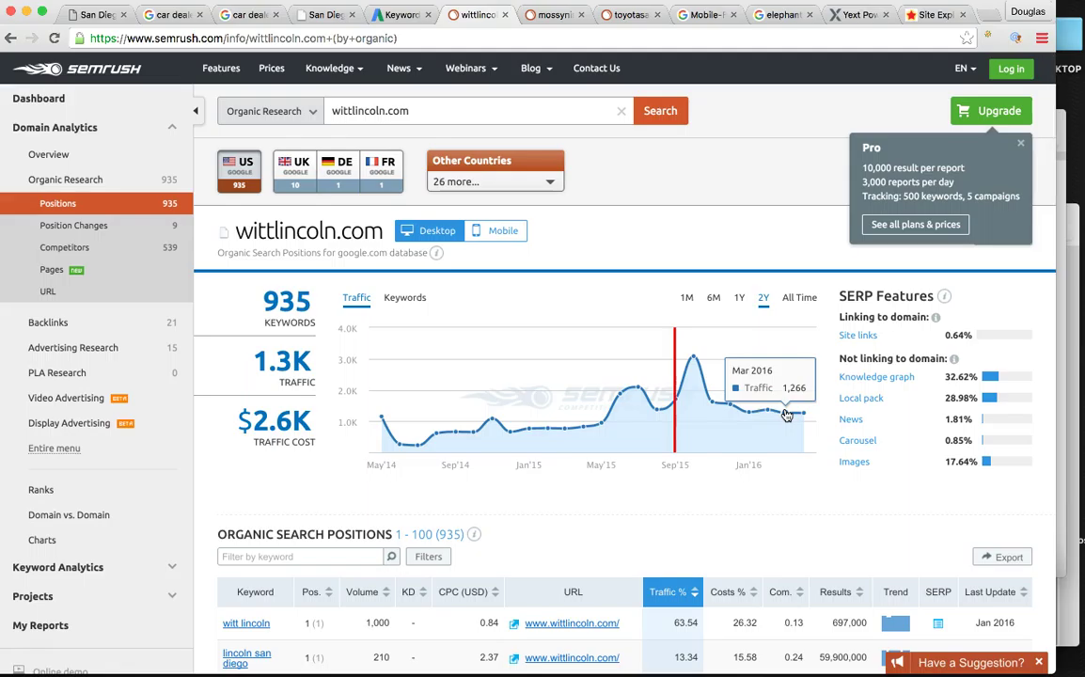
left_click(787, 416)
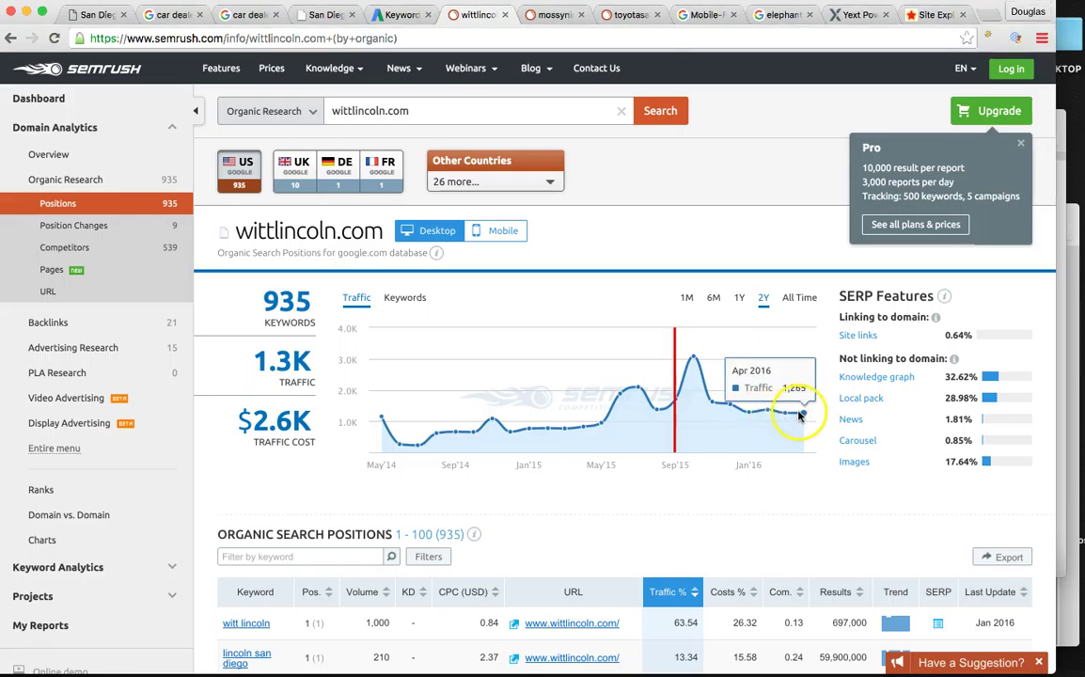
left_click(802, 418)
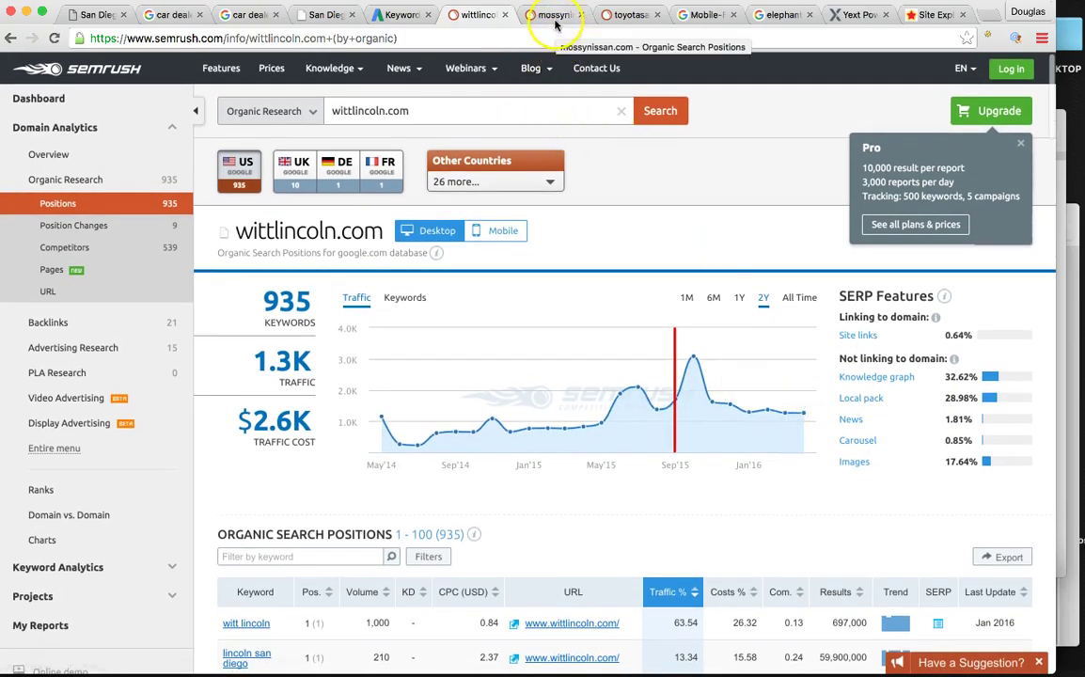
Compare the mossynissan.com and toyotasandiego.com SEMrush organic reports, with a look at the dealership results in between.
left_click(554, 17)
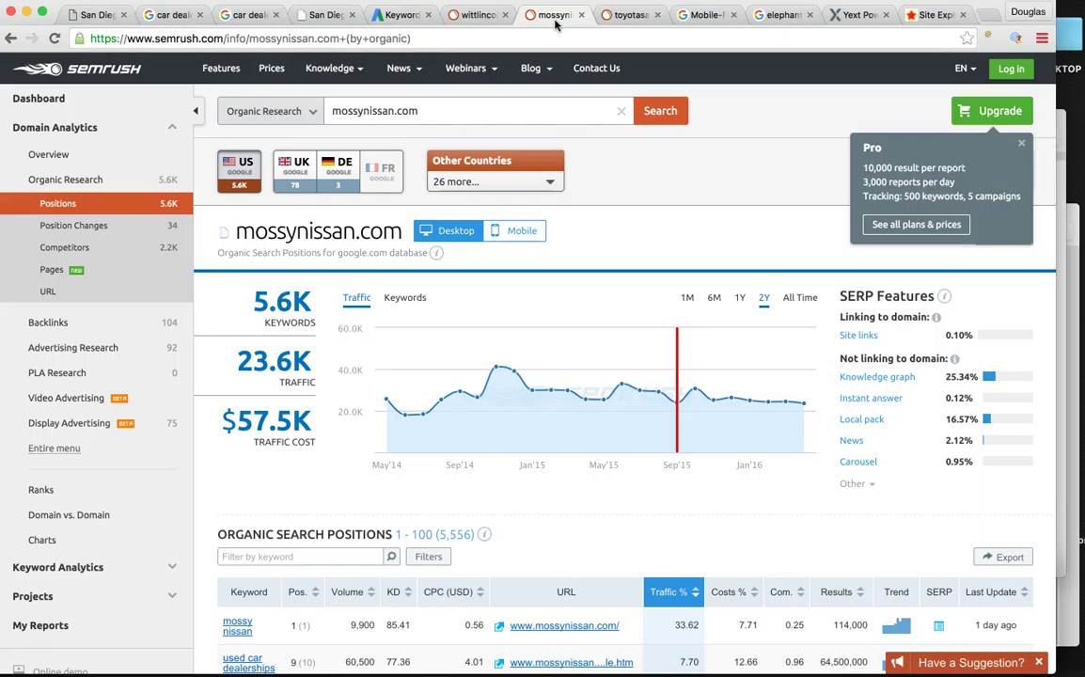
left_click(158, 20)
scroll(279, 383, "down", 2)
scroll(268, 372, "down", 3)
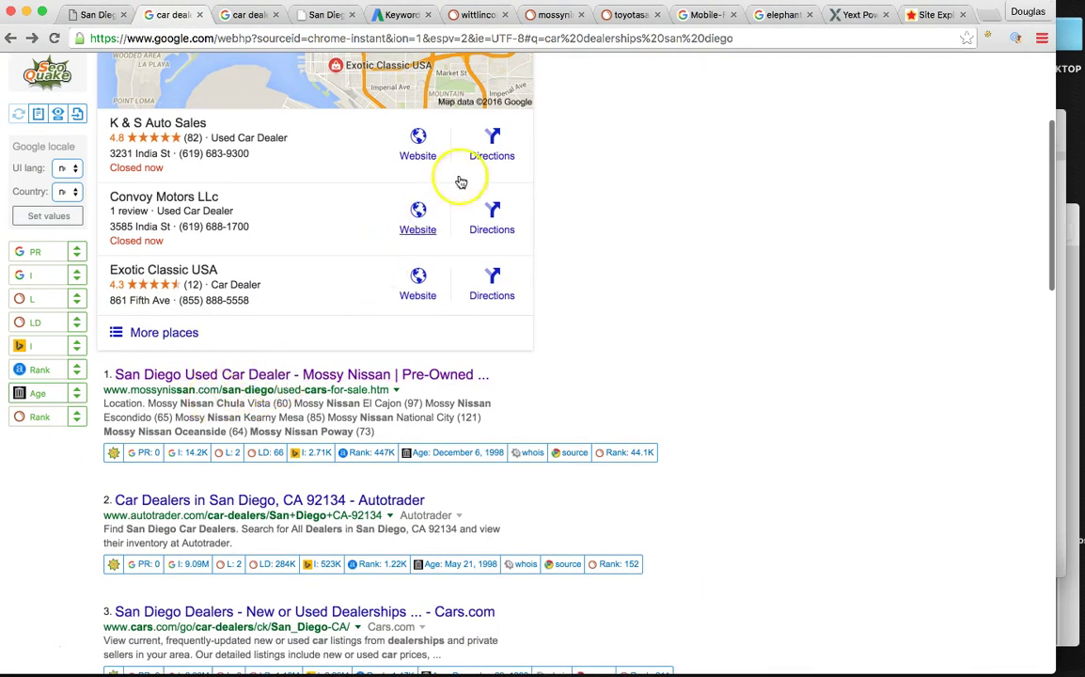
scroll(525, 117, "up", 3)
scroll(564, 122, "up", 2)
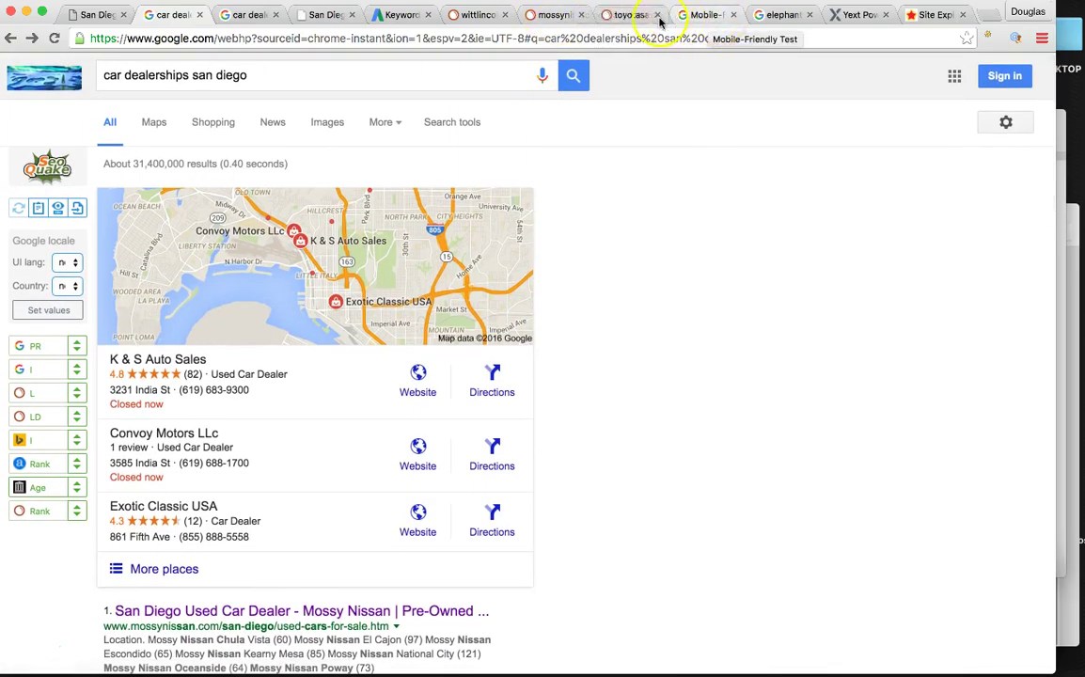
left_click(548, 15)
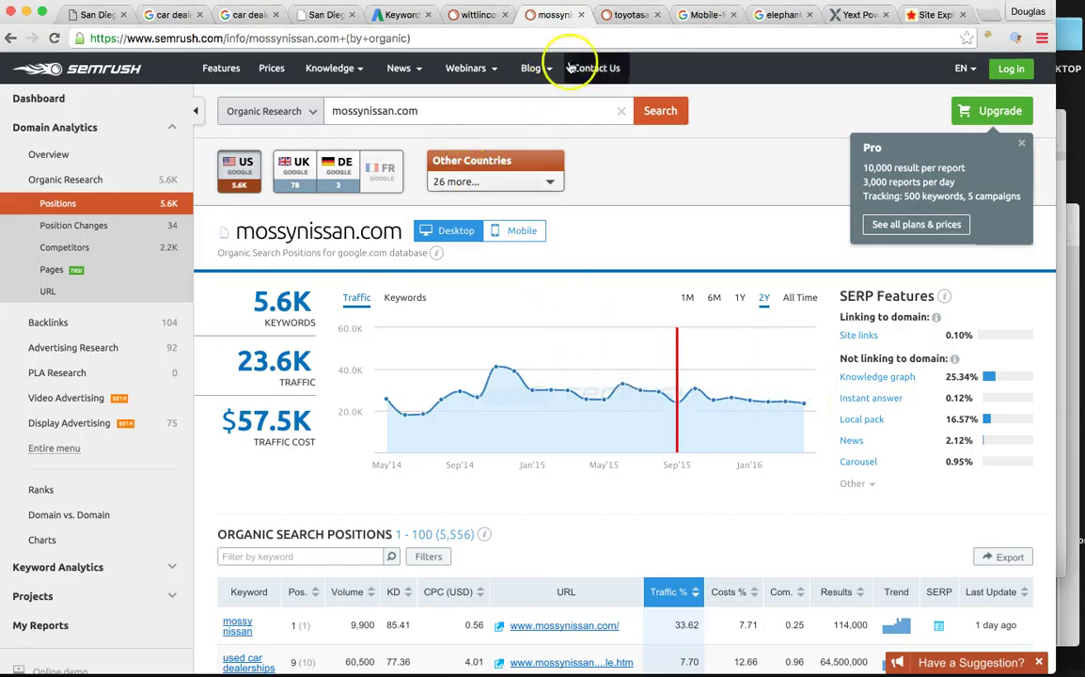
left_click(625, 14)
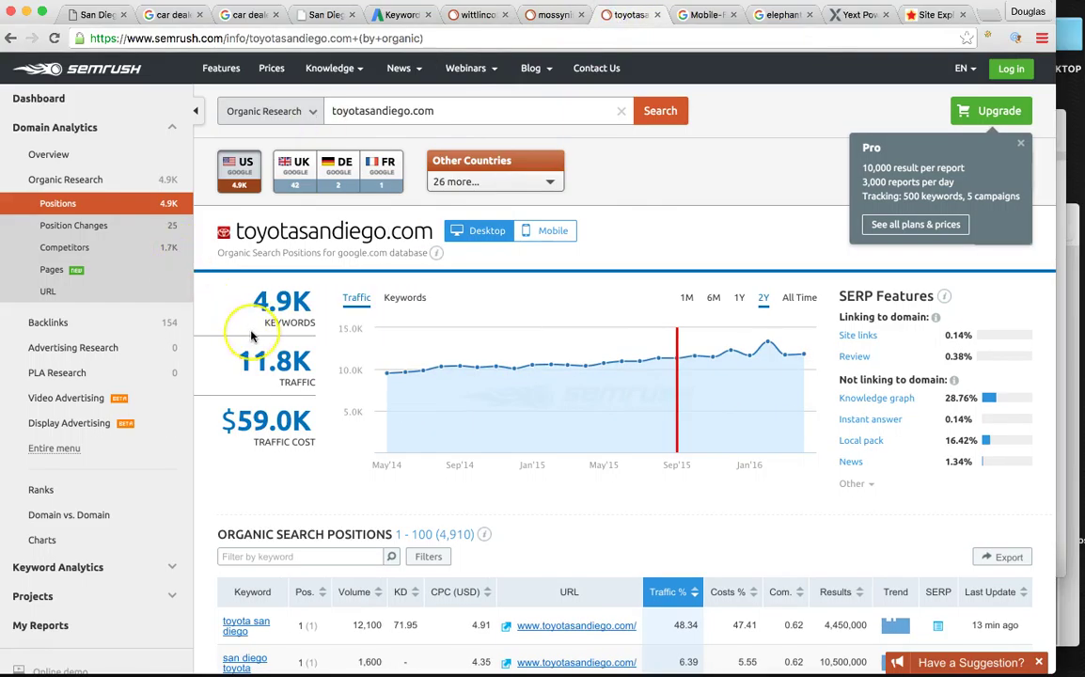
mouse_move(804, 354)
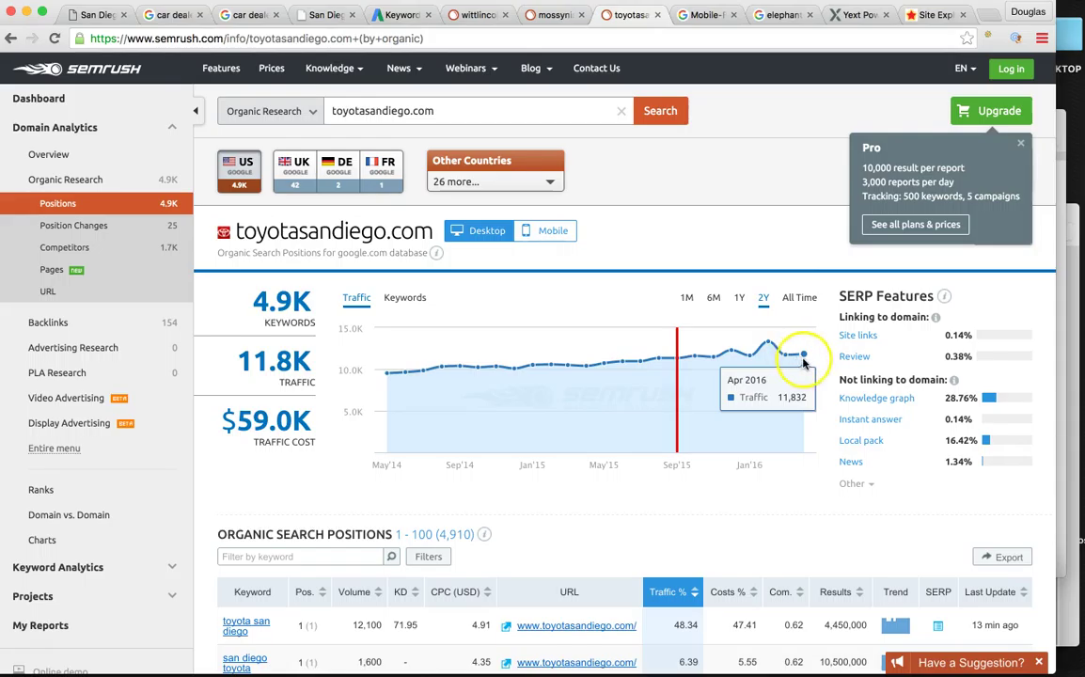
Check the top dealer results, then cycle SEMrush reports for wittlincoln, mossynissan and toyotasandiego, ending on wittlincoln.com.
left_click(167, 15)
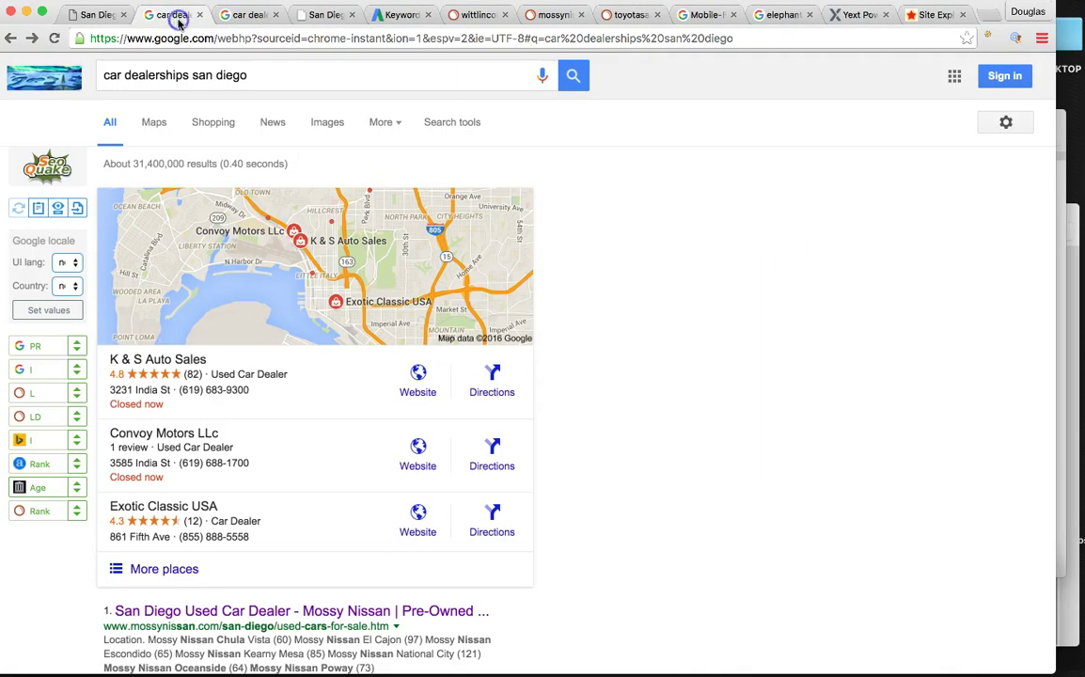
scroll(226, 245, "down", 5)
scroll(217, 266, "down", 3)
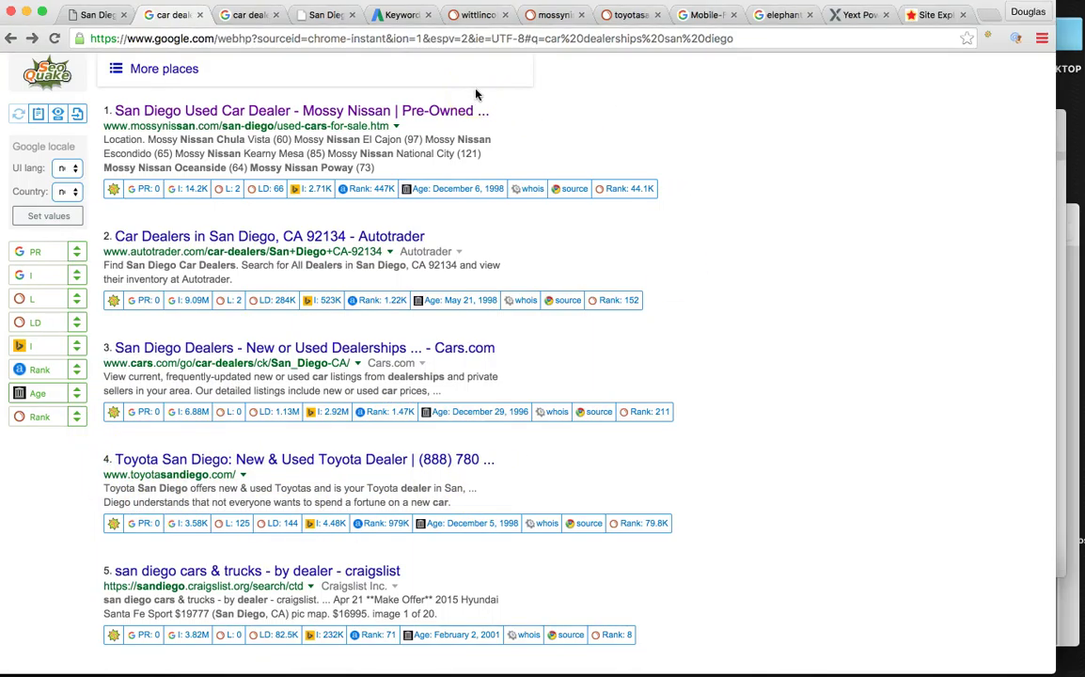
left_click(477, 15)
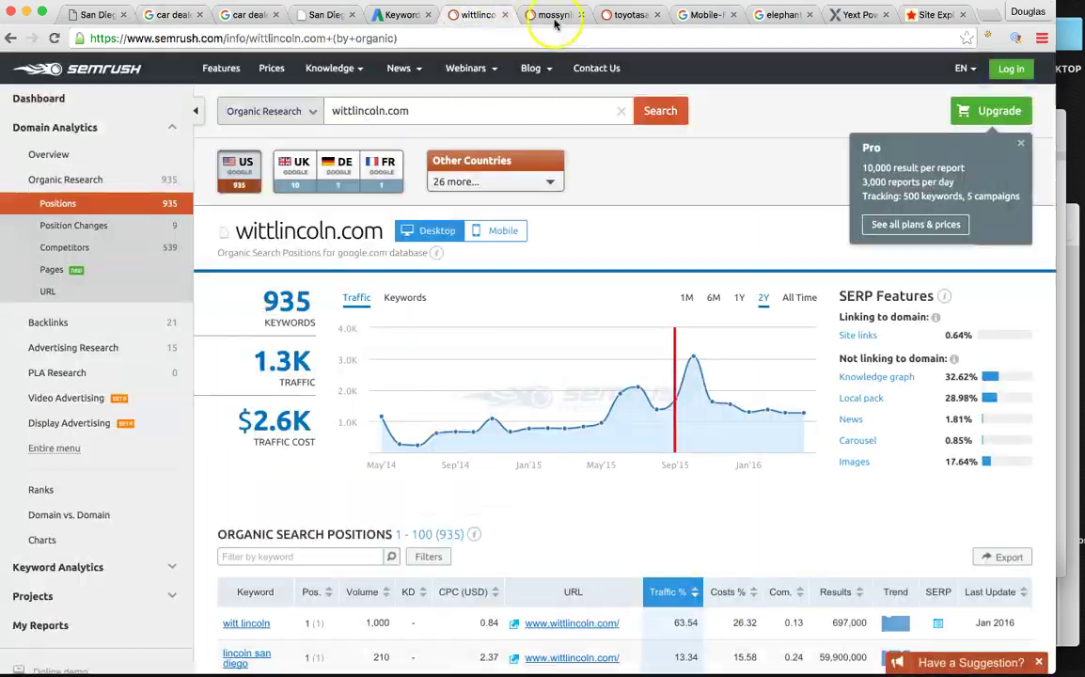
left_click(558, 16)
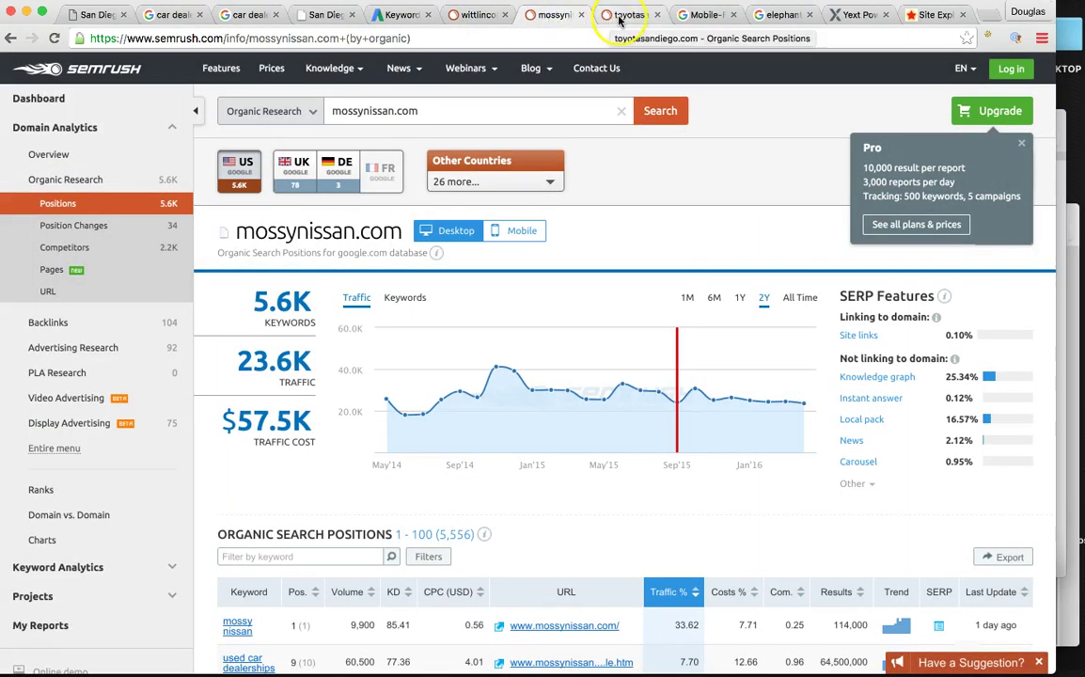
left_click(619, 16)
left_click(553, 16)
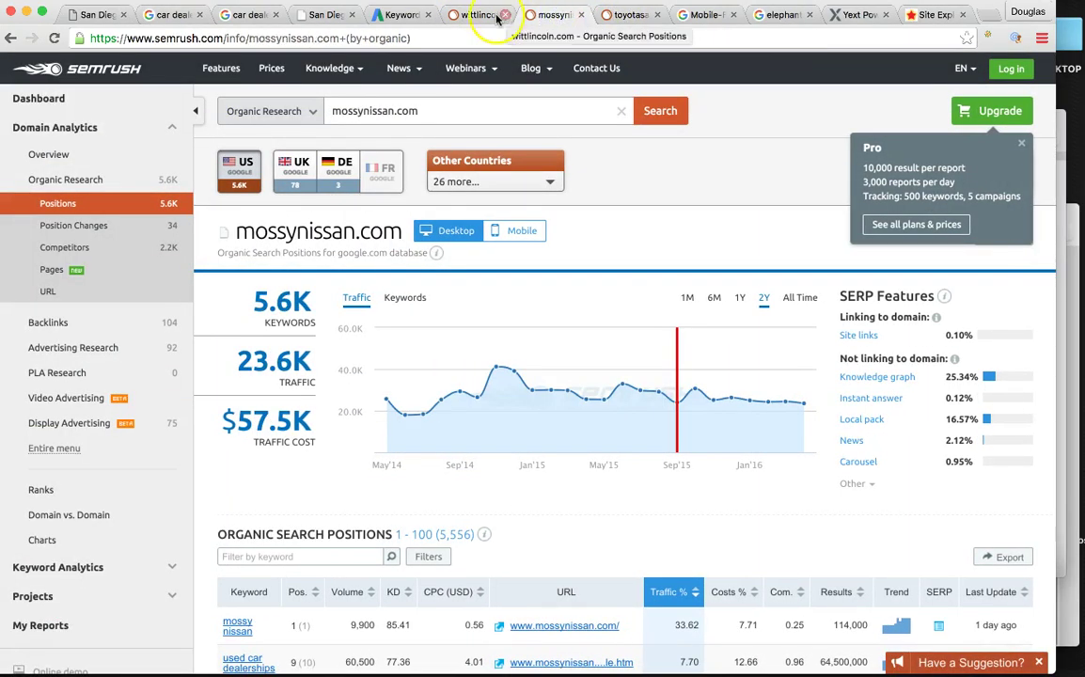
left_click(474, 16)
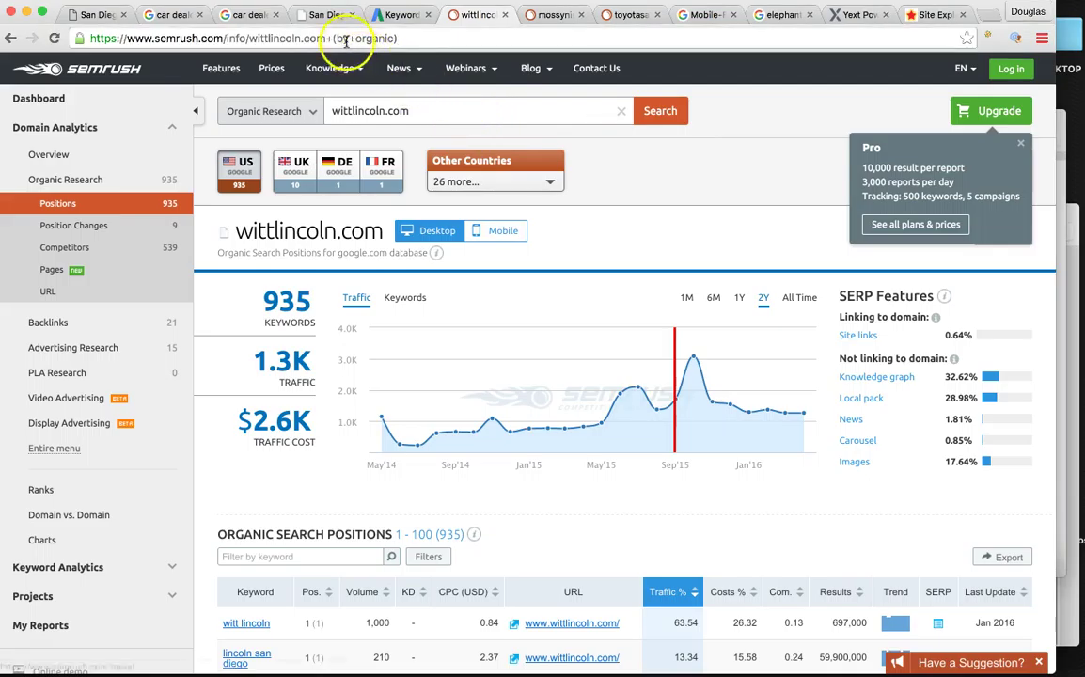
View the Witt Lincoln homepage, then the mobile-friendly test result for wittlincoln.com.
left_click(329, 15)
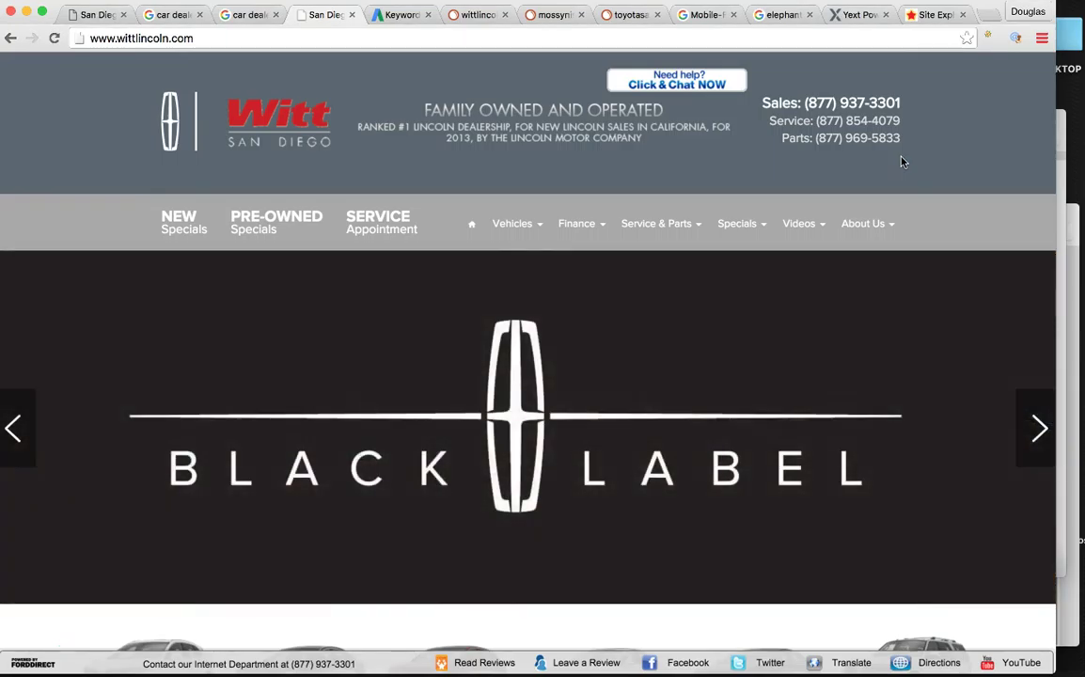
left_click(846, 160)
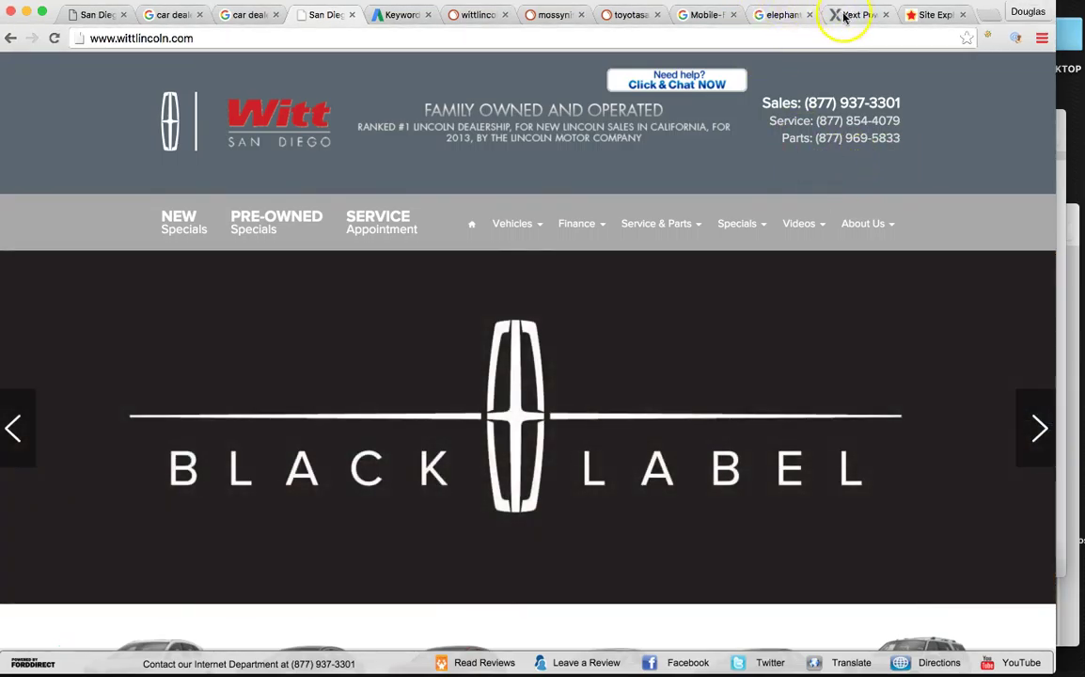
left_click(704, 16)
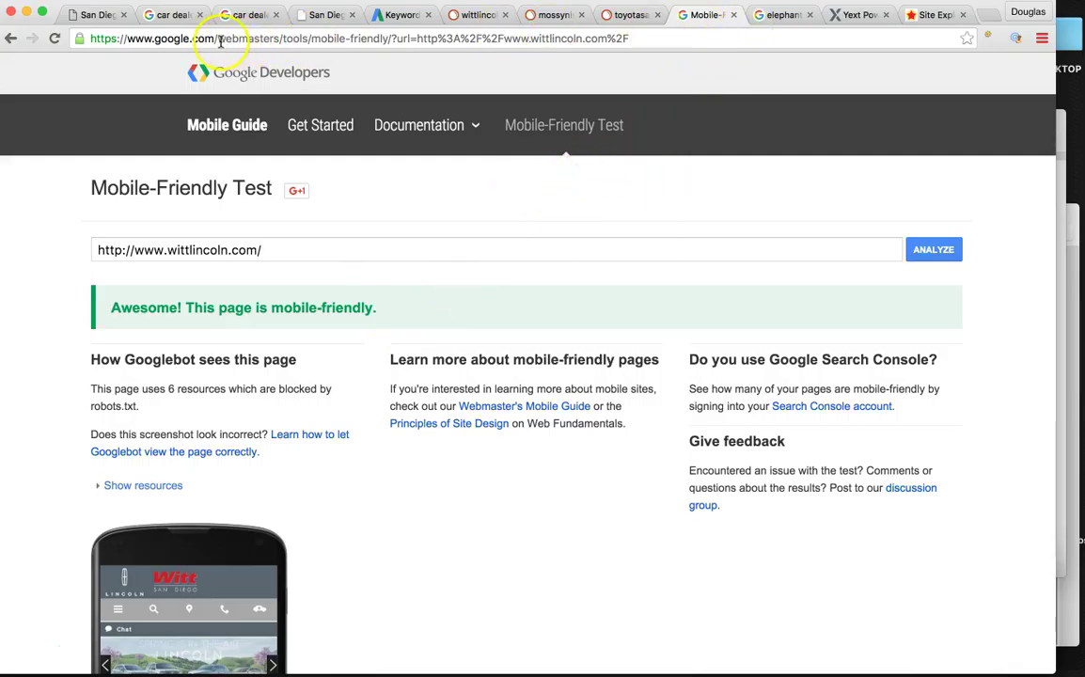
On the Witt Lincoln homepage, show the 'Witt Way' welcome text, service-area paragraph and weekly hours.
left_click(315, 14)
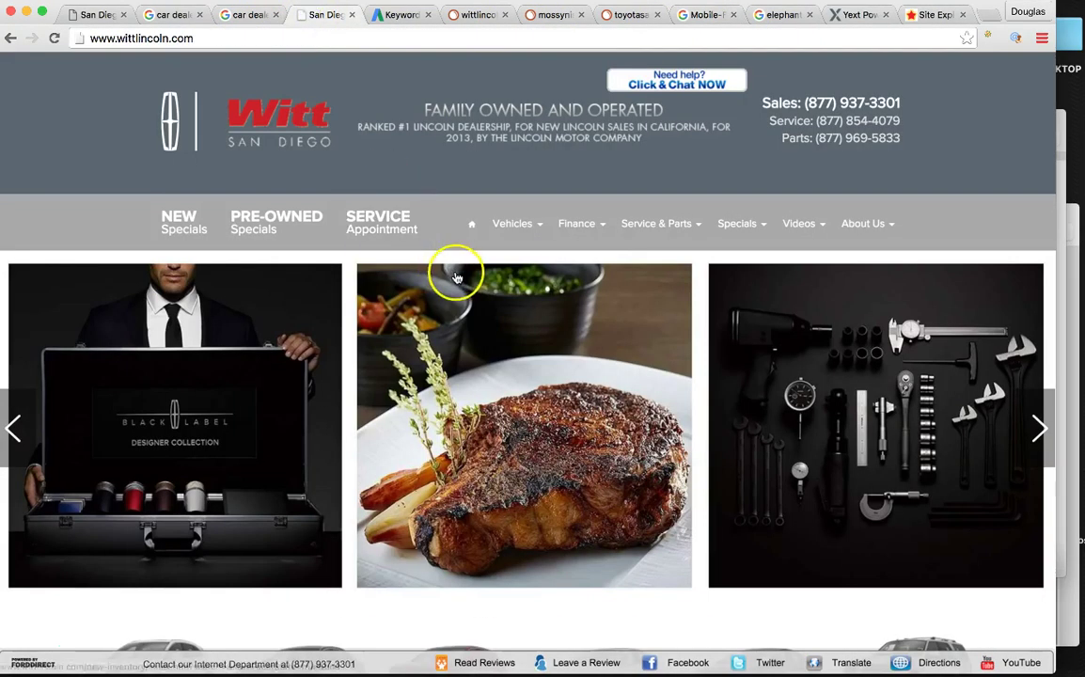
scroll(456, 279, "down", 5)
scroll(457, 278, "down", 5)
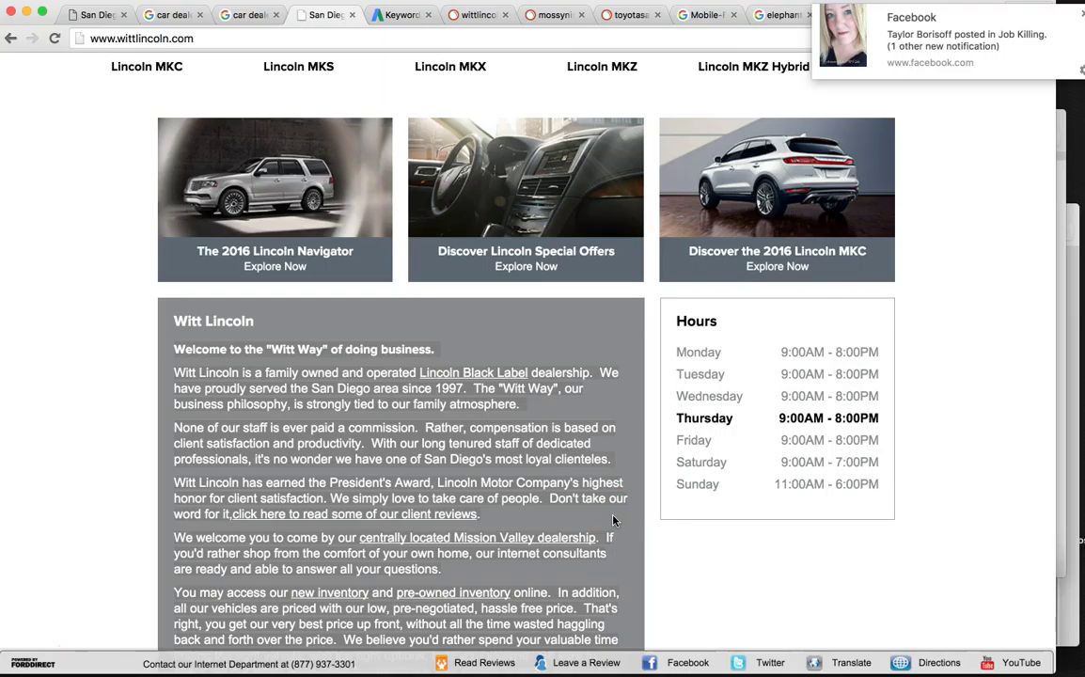
scroll(310, 532, "down", 5)
scroll(311, 531, "down", 2)
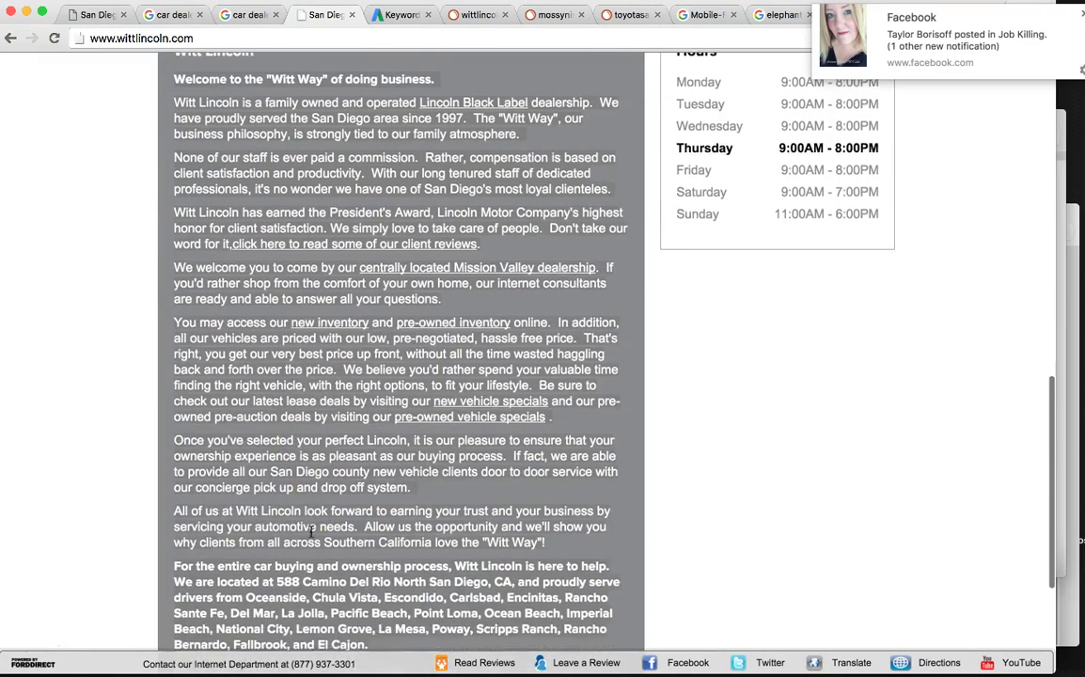
scroll(310, 531, "down", 3)
scroll(310, 532, "up", 2)
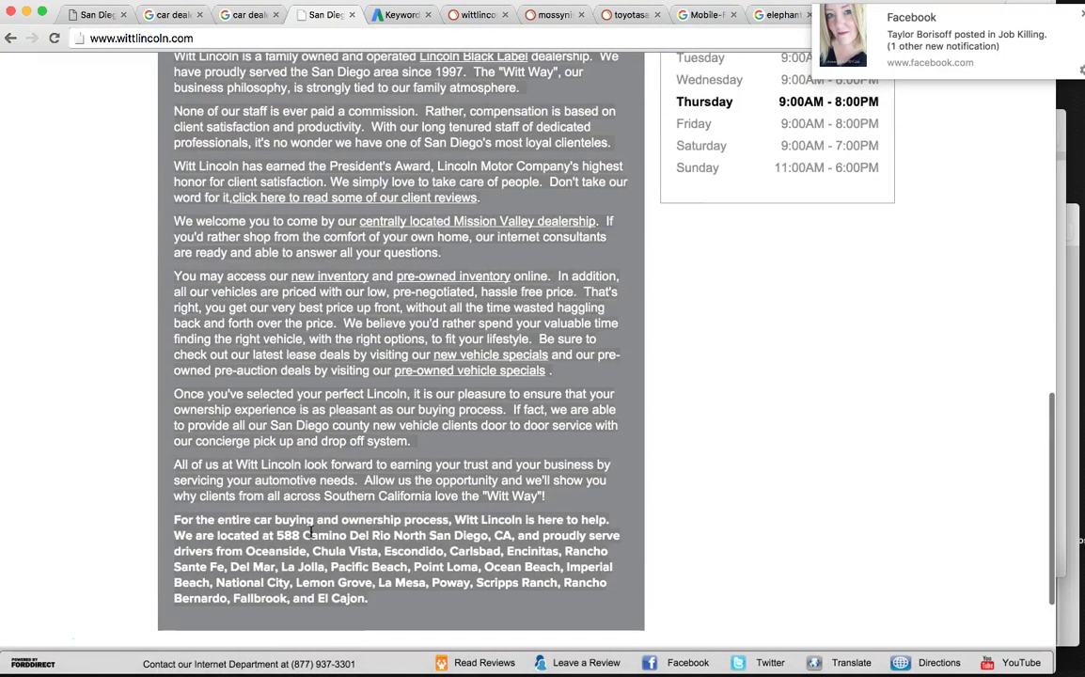
scroll(310, 531, "up", 1)
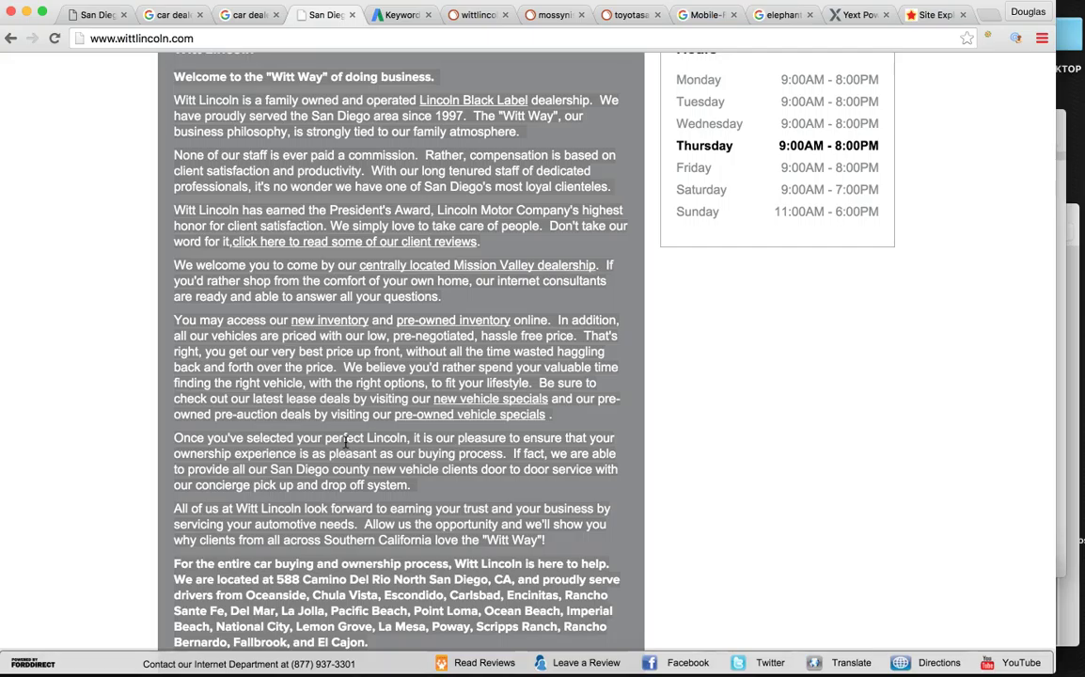
left_click(411, 553)
scroll(661, 450, "up", 3)
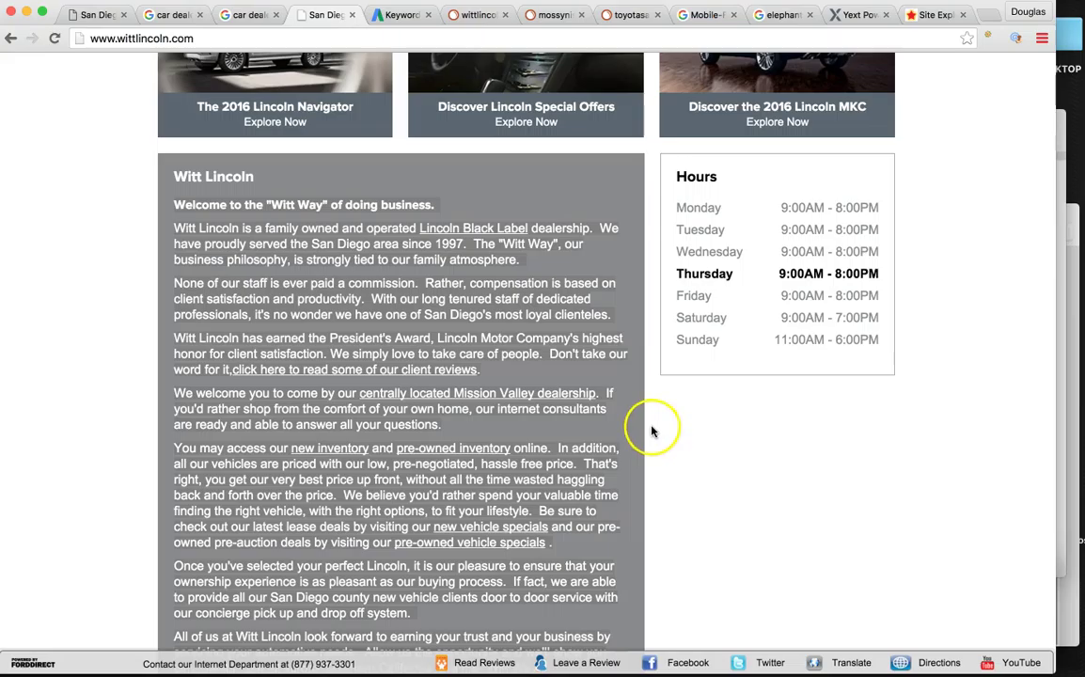
scroll(653, 430, "up", 3)
scroll(653, 430, "up", 1)
scroll(653, 430, "up", 2)
scroll(653, 430, "up", 1)
scroll(653, 429, "up", 1)
scroll(653, 430, "down", 5)
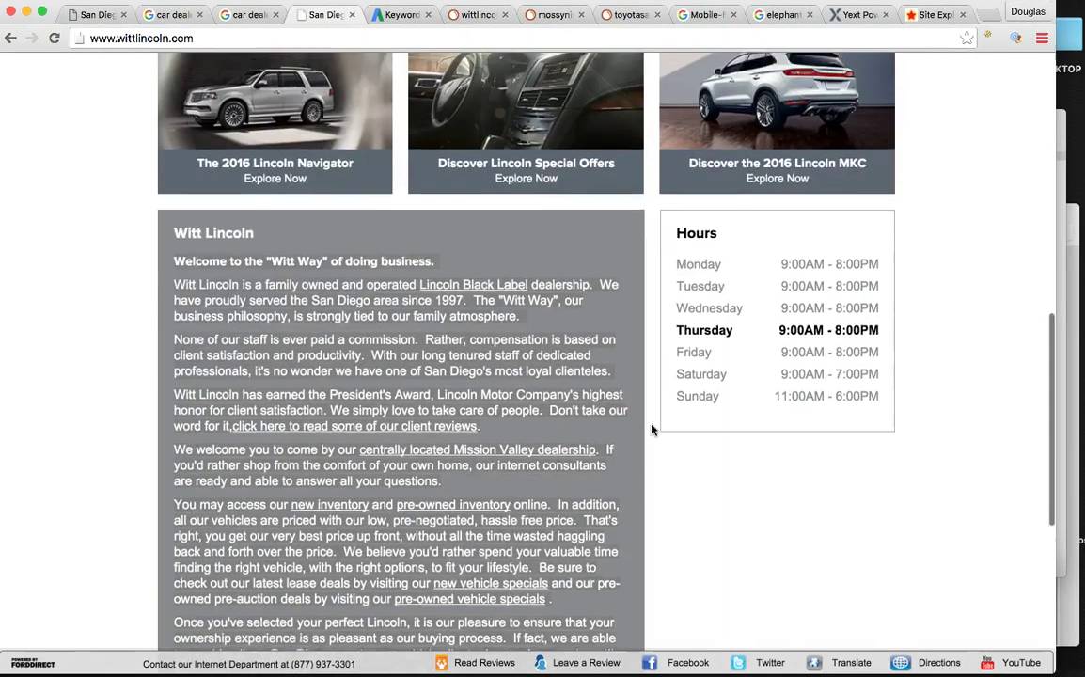
scroll(654, 430, "up", 3)
scroll(655, 430, "up", 3)
scroll(655, 430, "down", 3)
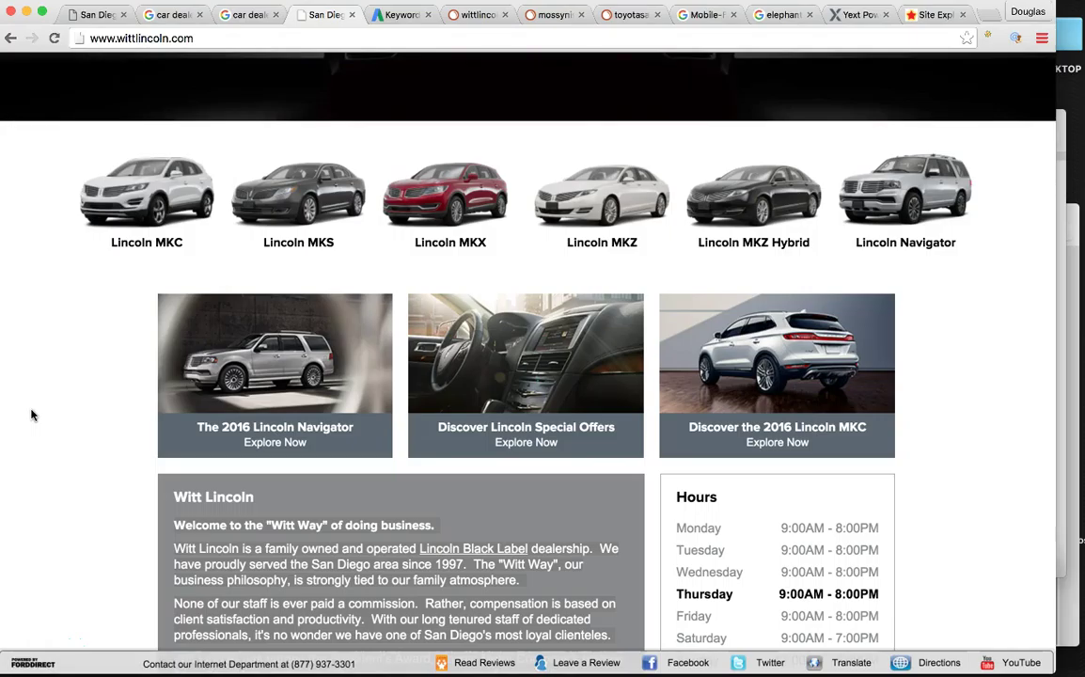
scroll(31, 414, "up", 5)
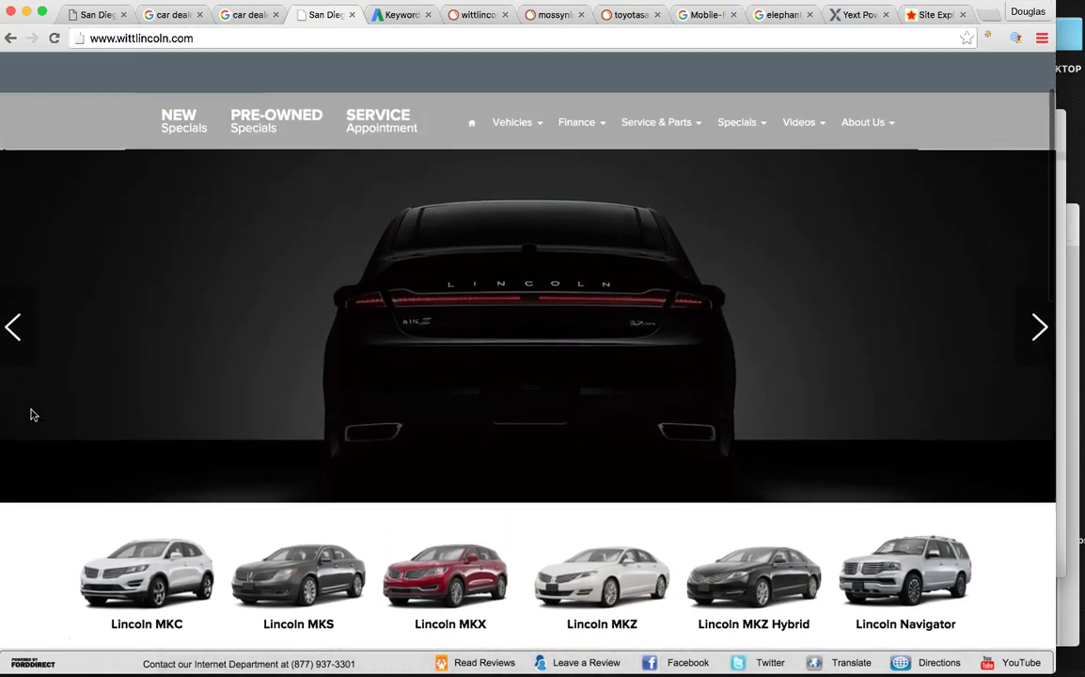
Scroll to the top of the homepage, showing the 2016 Lincoln MKC Black Label Edition banner.
left_click(133, 460)
scroll(135, 464, "down", 5)
scroll(134, 464, "down", 3)
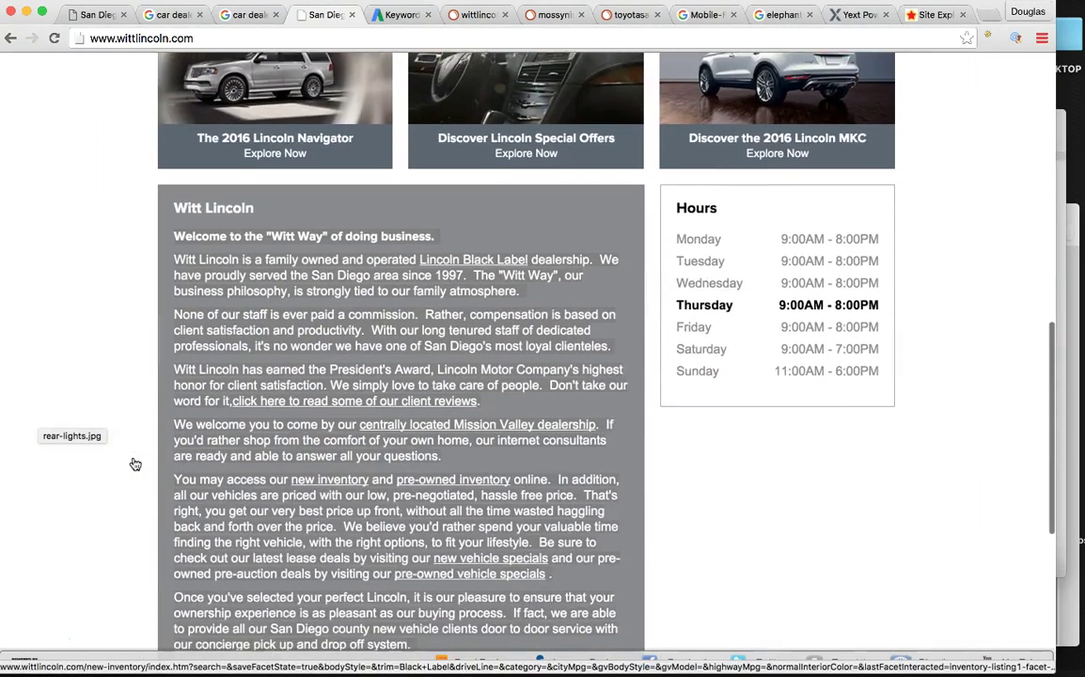
scroll(134, 463, "down", 1)
scroll(134, 463, "down", 1)
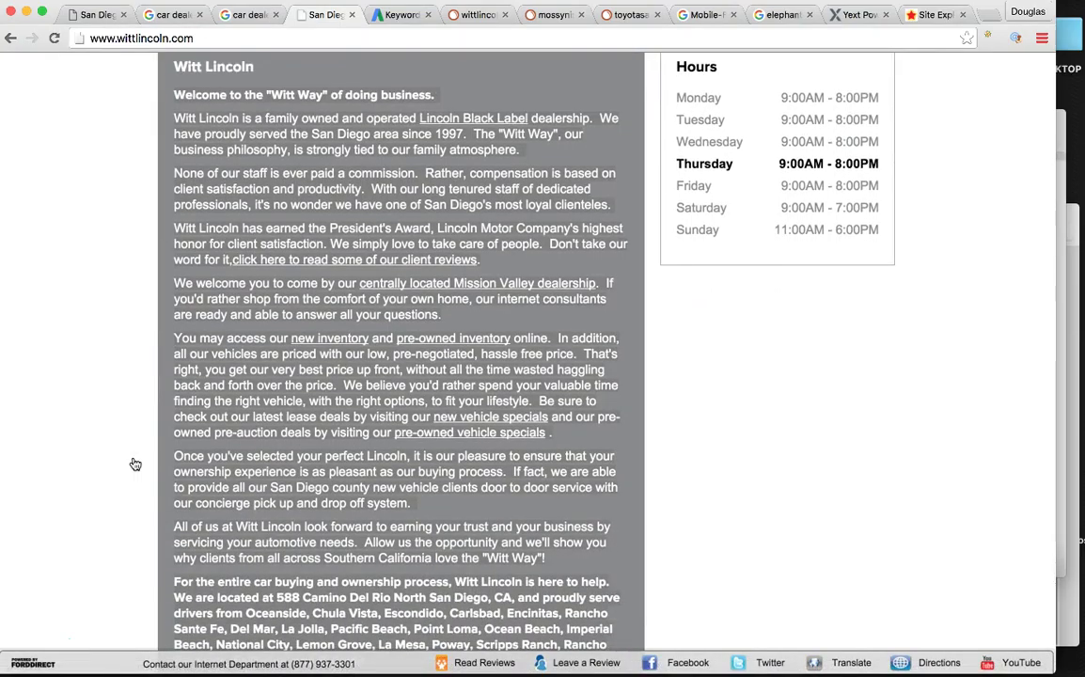
scroll(134, 464, "down", 1)
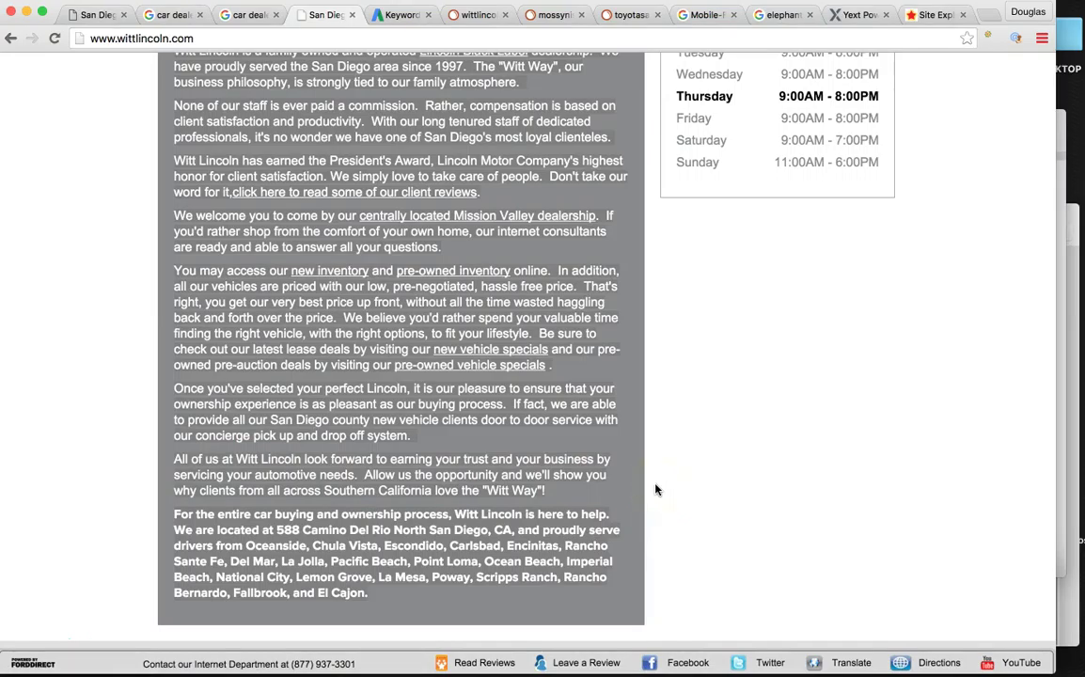
scroll(656, 489, "up", 1)
scroll(656, 489, "up", 3)
scroll(656, 489, "up", 5)
scroll(657, 489, "up", 1)
scroll(657, 489, "up", 3)
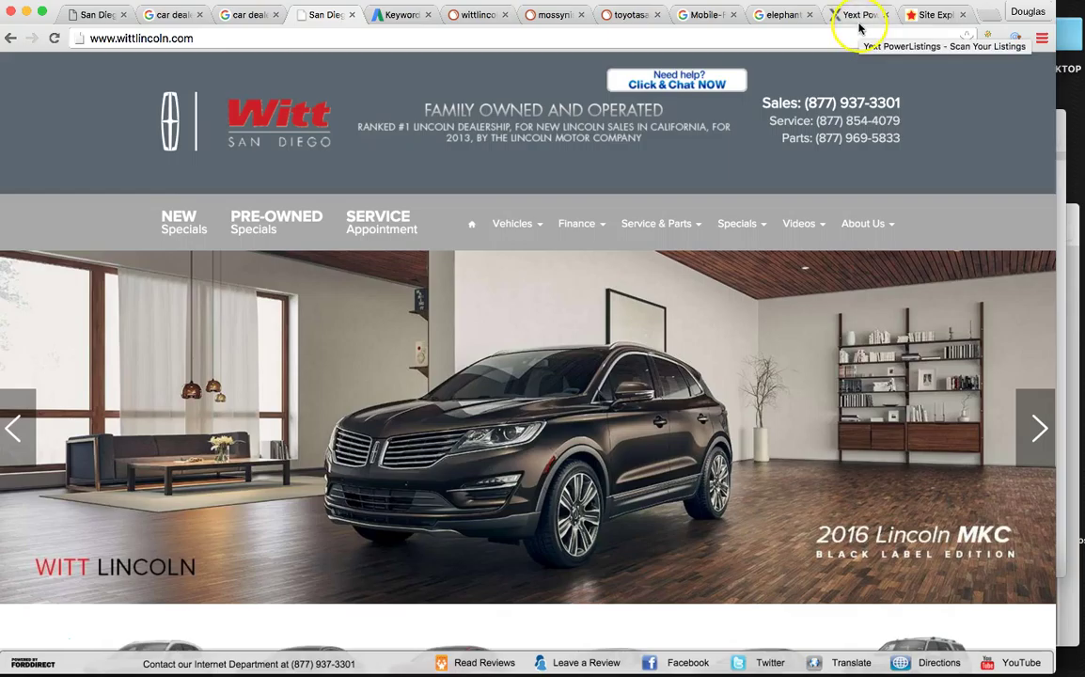
Review the Witt Lincoln PowerListings scan: 91% error rate, wrong phone numbers, missing listings.
left_click(858, 17)
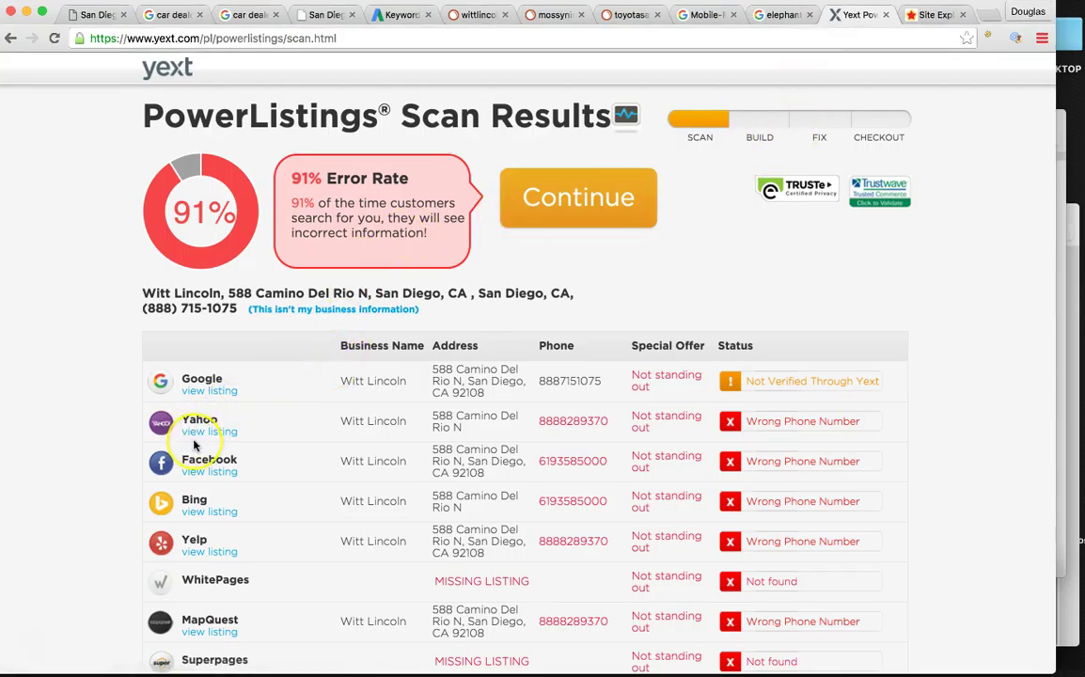
scroll(195, 445, "down", 3)
scroll(194, 446, "up", 4)
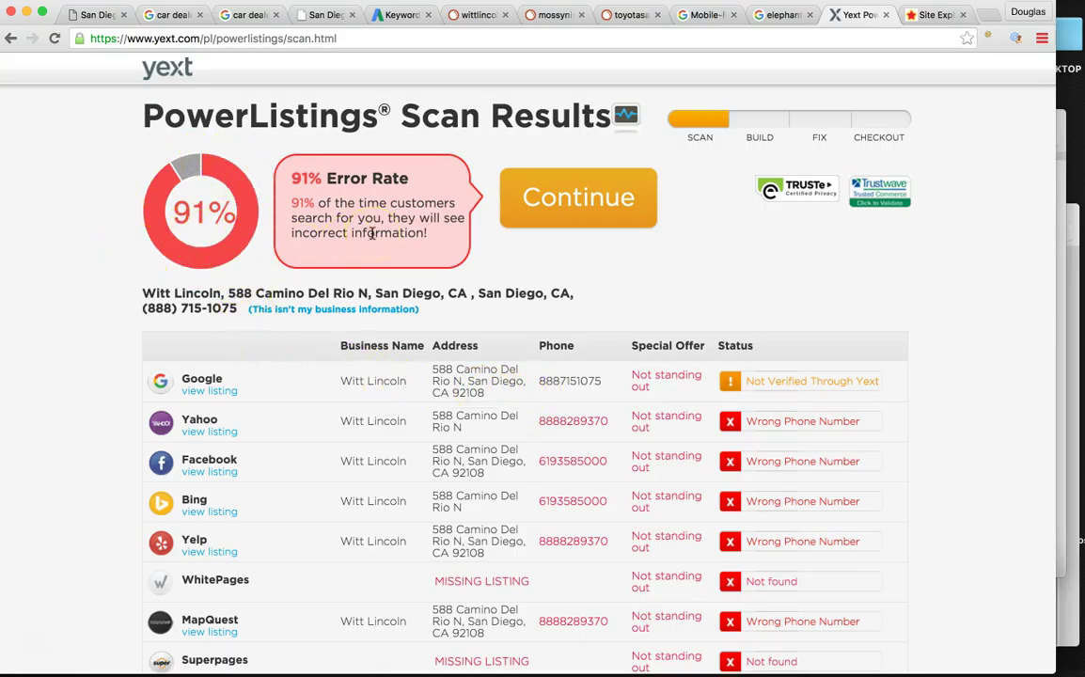
scroll(475, 303, "down", 3)
scroll(474, 304, "down", 2)
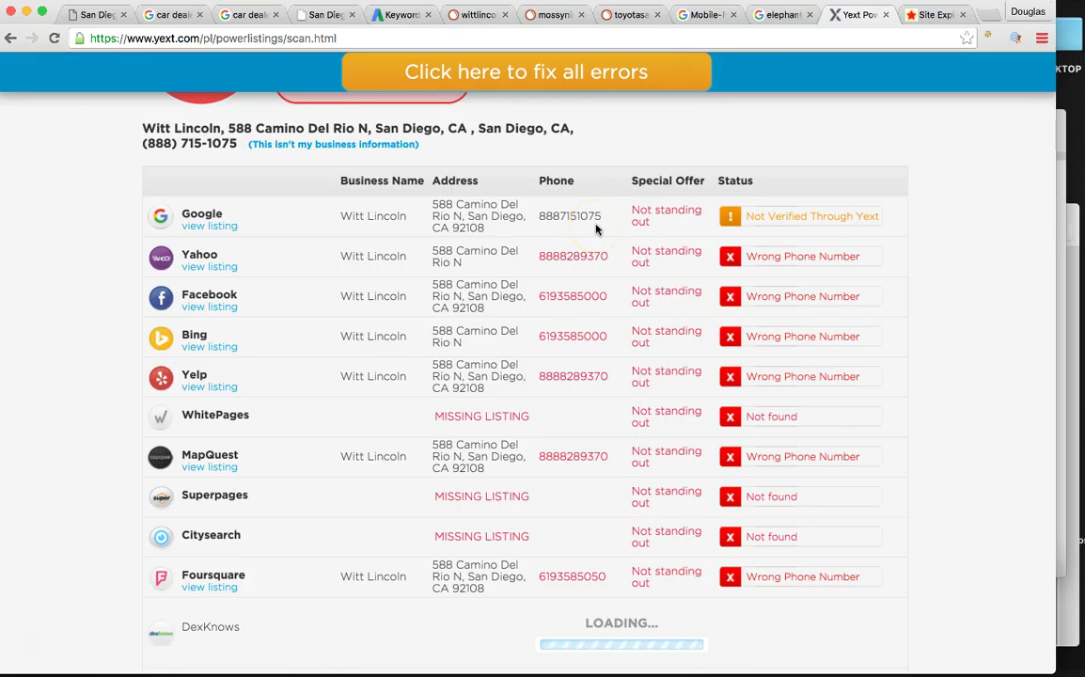
scroll(589, 419, "down", 1)
scroll(588, 418, "down", 1)
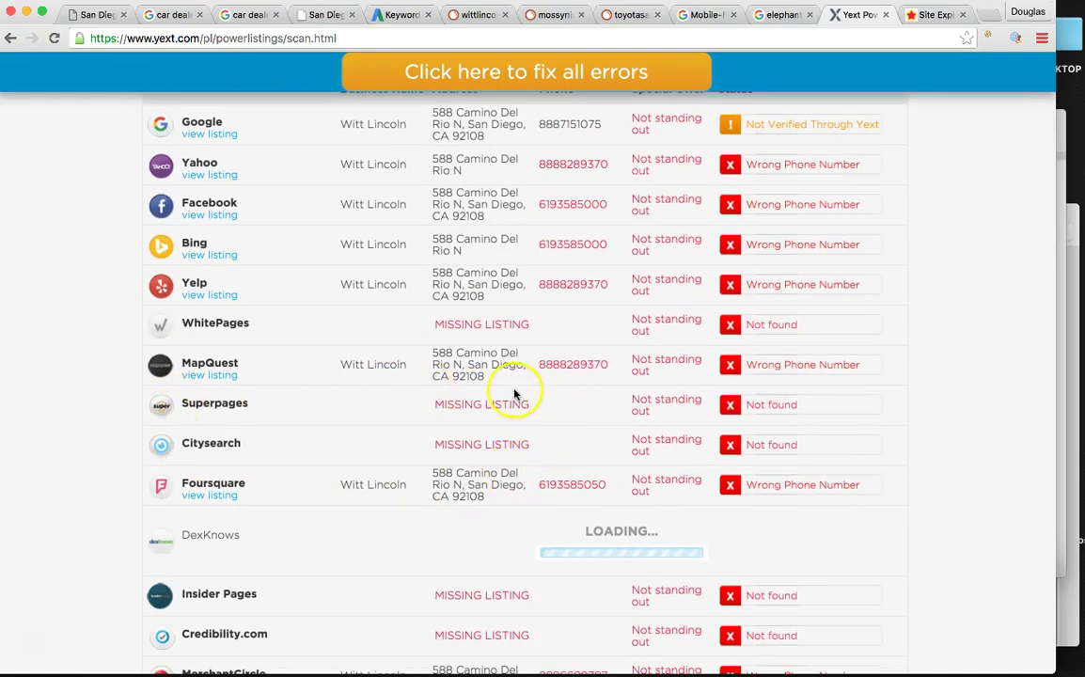
scroll(515, 395, "down", 1)
scroll(514, 394, "down", 3)
scroll(514, 394, "down", 2)
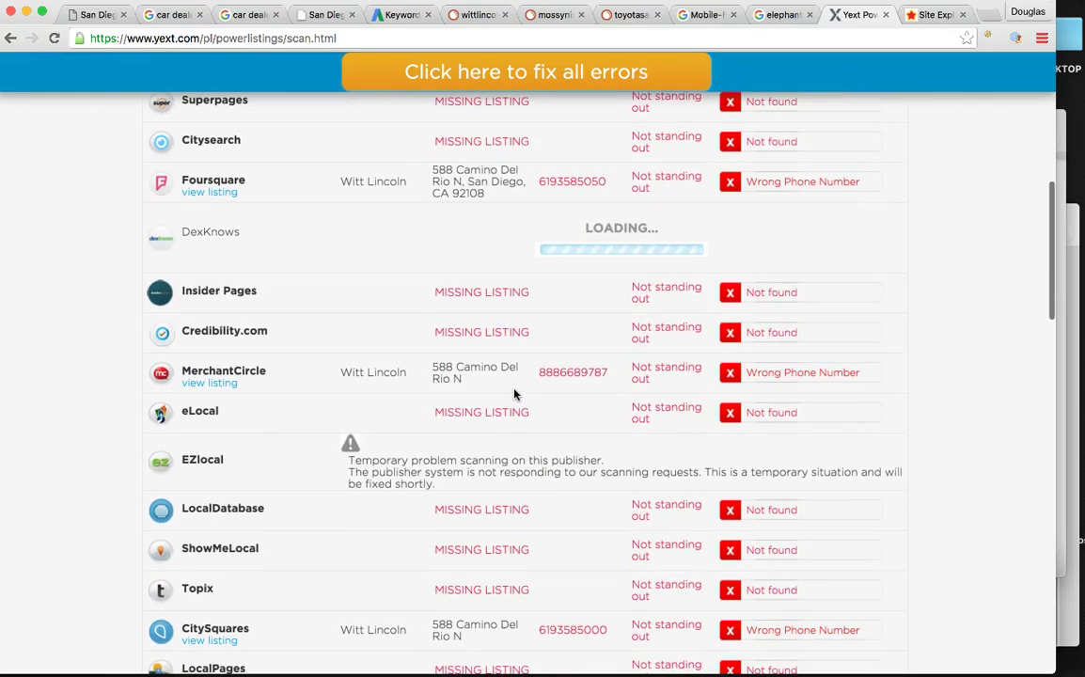
scroll(514, 394, "down", 1)
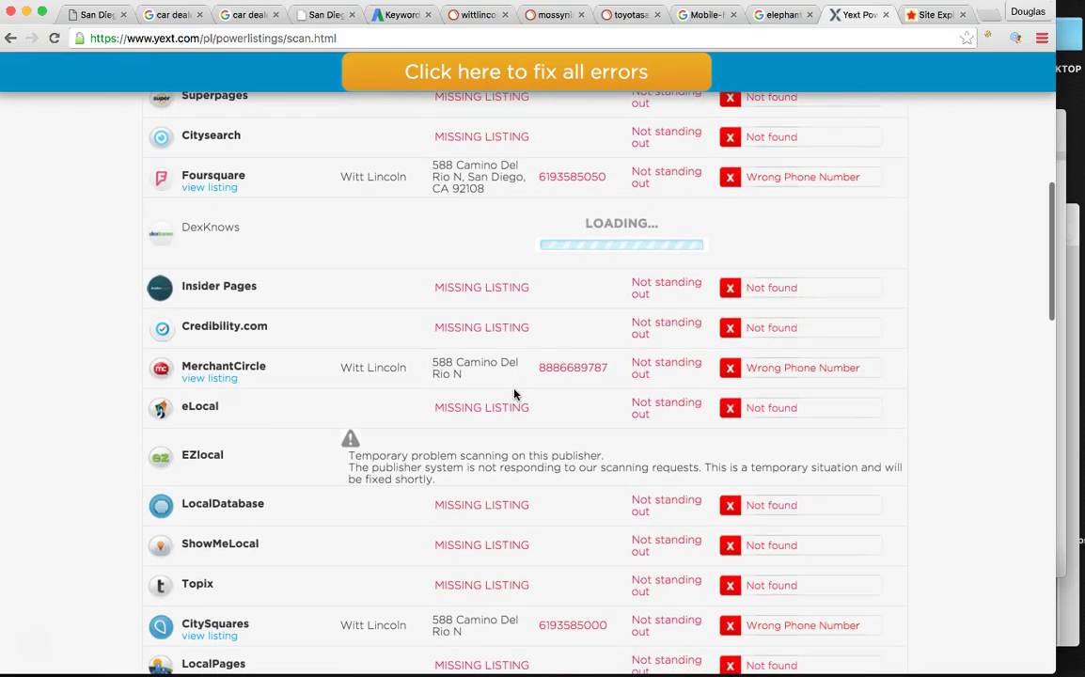
scroll(562, 586, "down", 1)
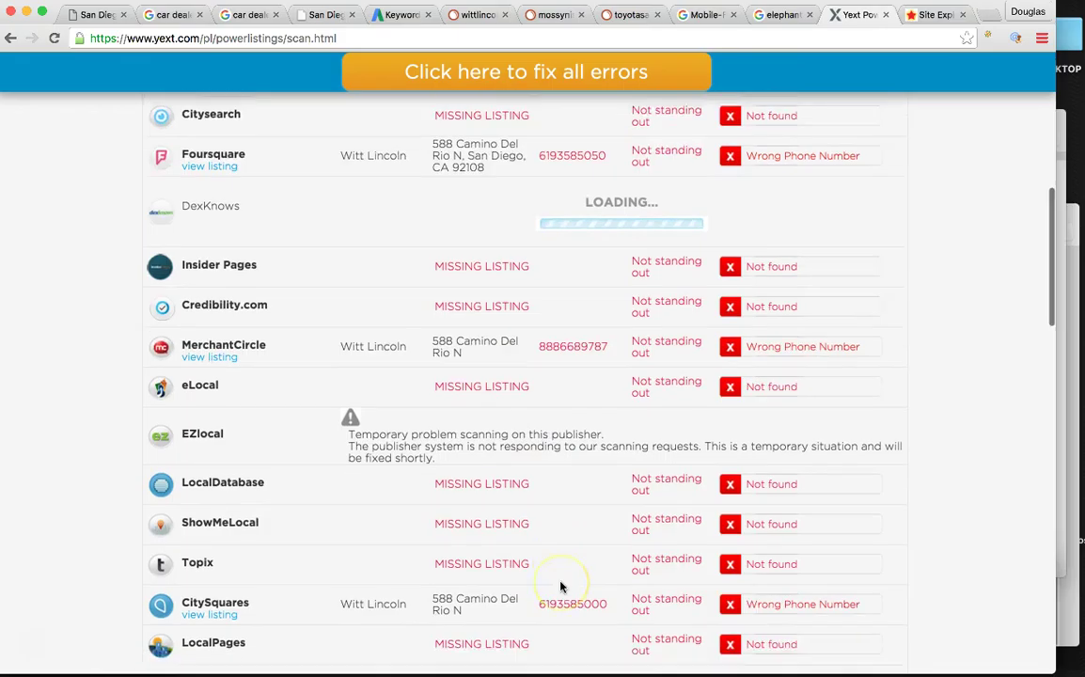
scroll(562, 586, "down", 1)
scroll(562, 586, "down", 2)
scroll(561, 587, "down", 3)
scroll(562, 587, "up", 4)
scroll(562, 586, "up", 3)
scroll(561, 586, "up", 3)
left_click(562, 524)
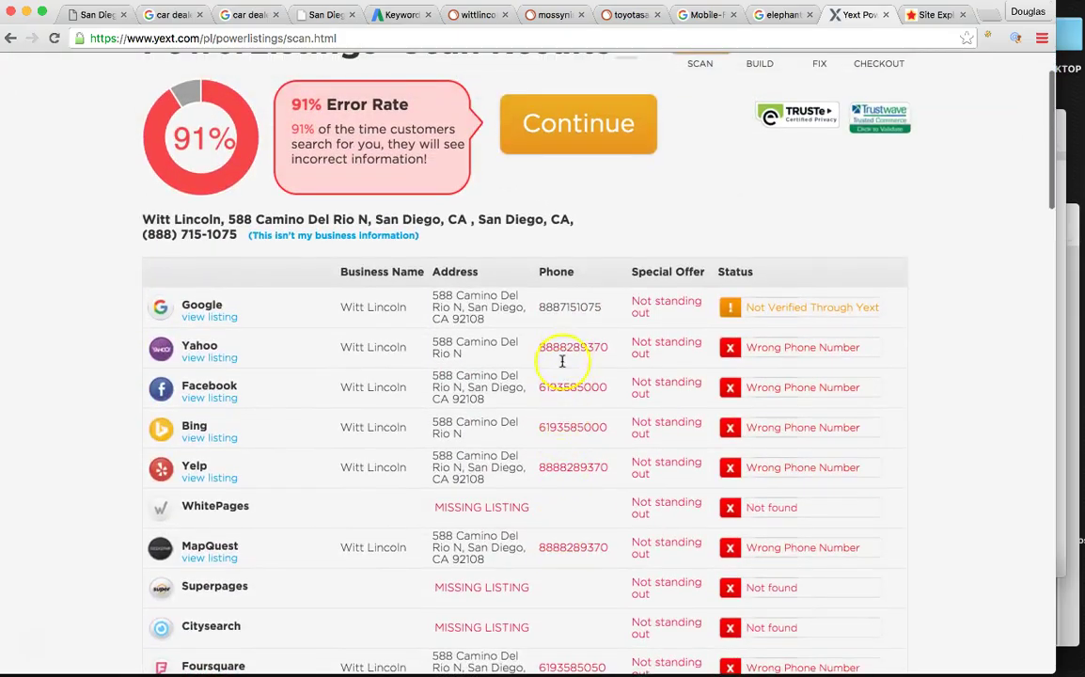
scroll(563, 586, "down", 1)
scroll(562, 586, "down", 5)
scroll(561, 586, "down", 5)
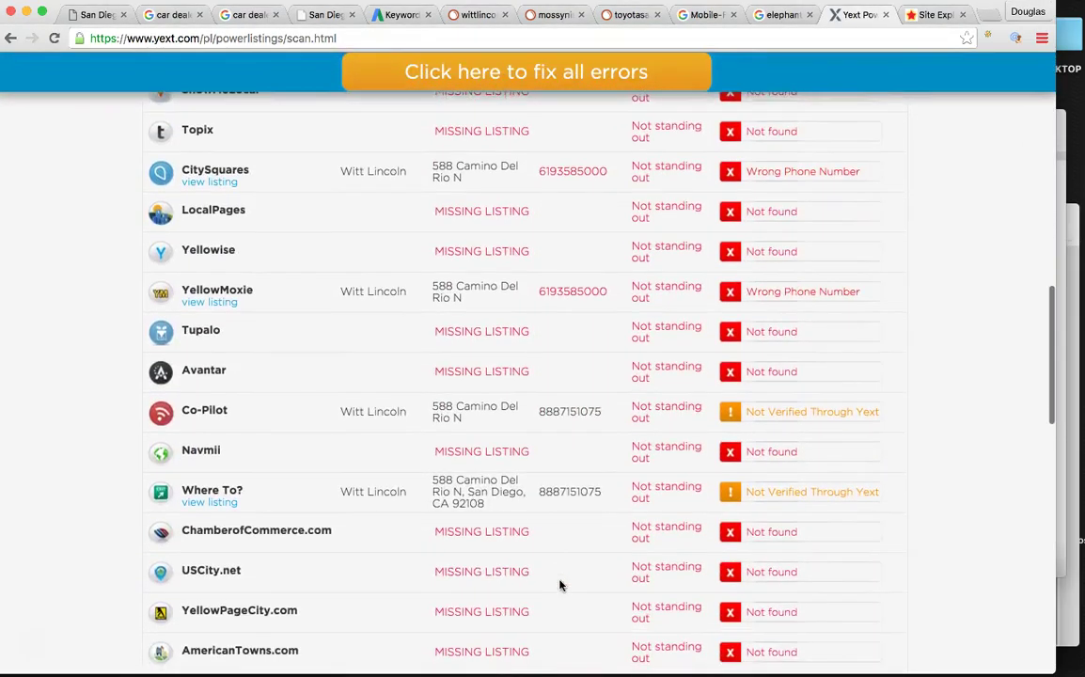
scroll(560, 586, "down", 5)
scroll(560, 586, "down", 3)
scroll(560, 585, "down", 3)
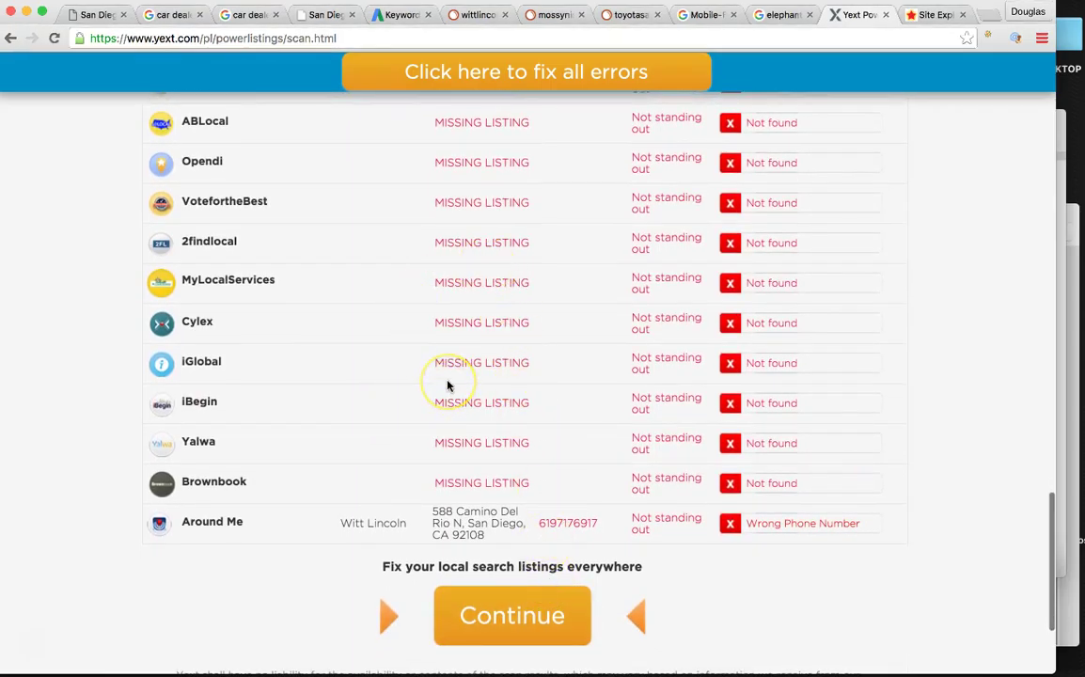
scroll(448, 384, "down", 1)
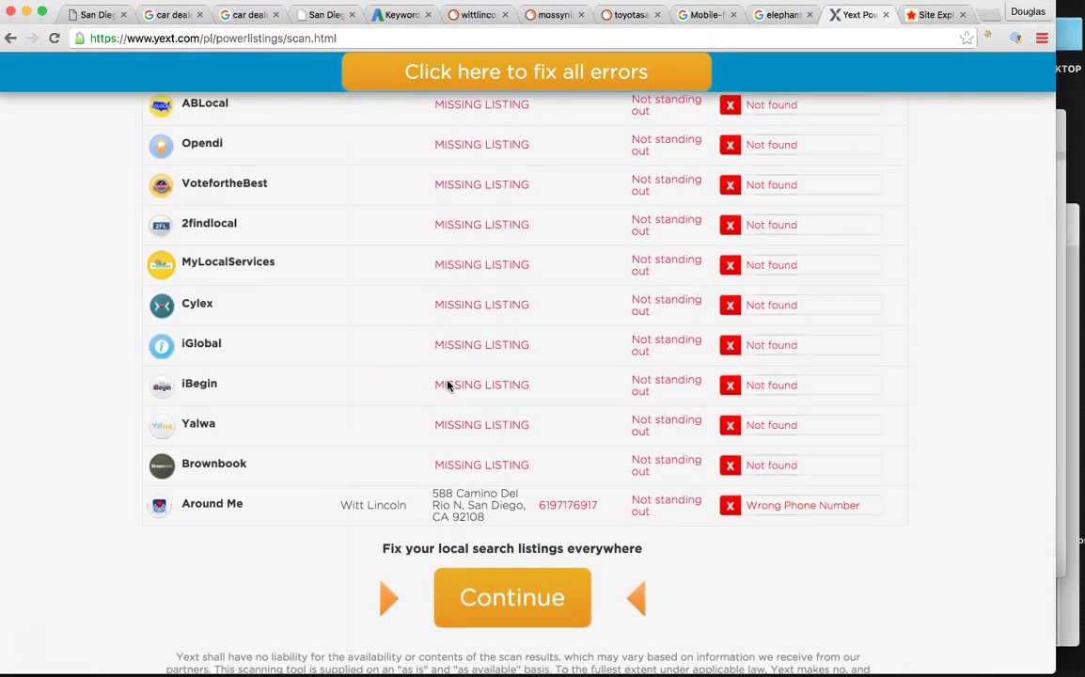
scroll(448, 385, "up", 1)
scroll(448, 385, "up", 5)
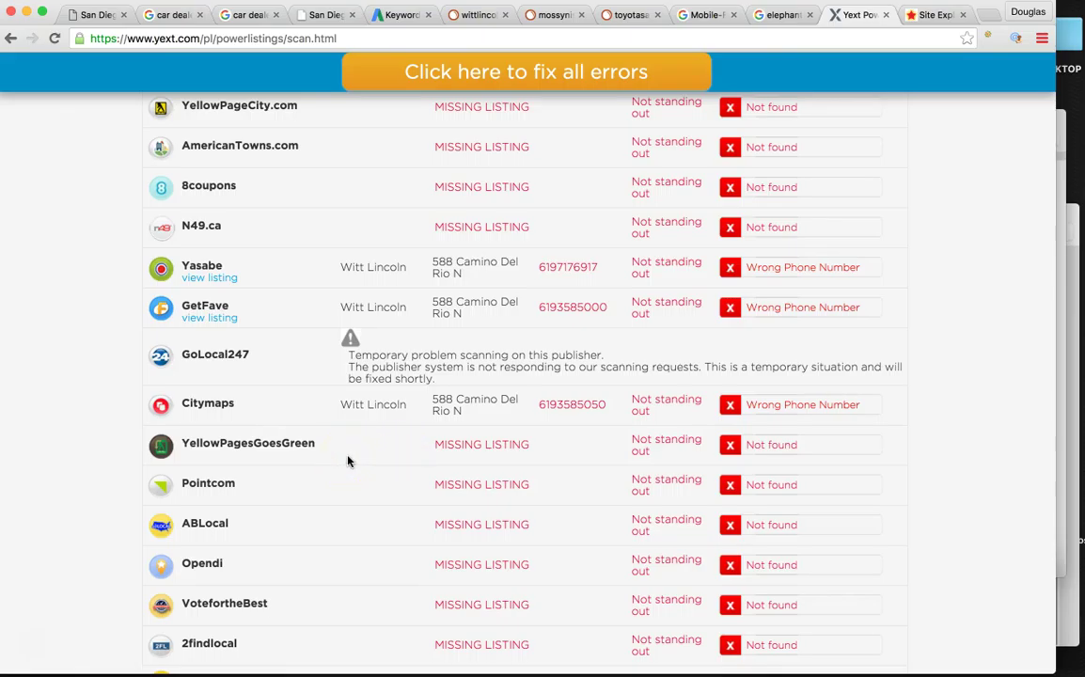
scroll(348, 460, "up", 1)
scroll(348, 461, "up", 5)
scroll(348, 461, "up", 2)
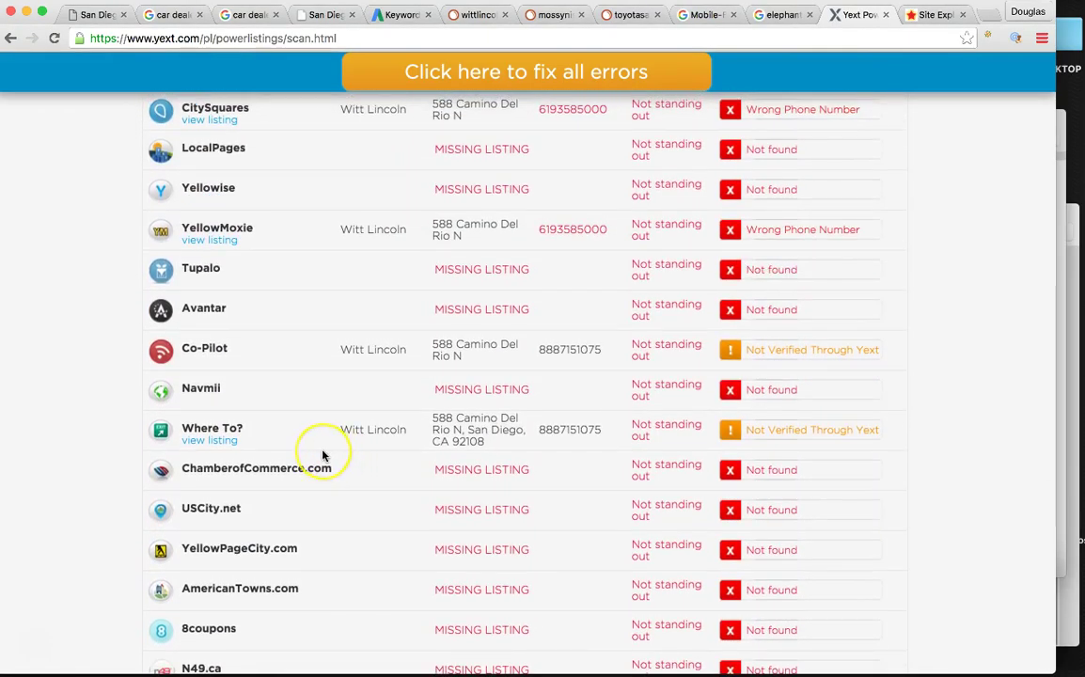
scroll(323, 456, "up", 1)
scroll(323, 456, "up", 5)
scroll(323, 456, "up", 1)
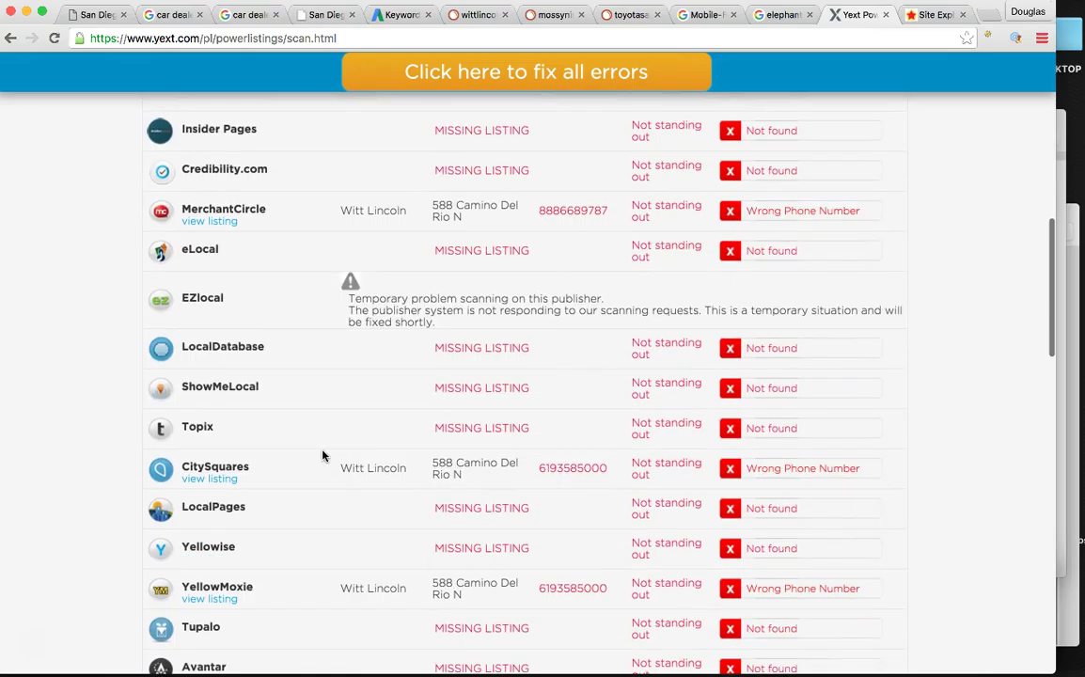
scroll(323, 457, "up", 1)
scroll(323, 456, "up", 4)
scroll(323, 456, "up", 3)
scroll(323, 456, "up", 3)
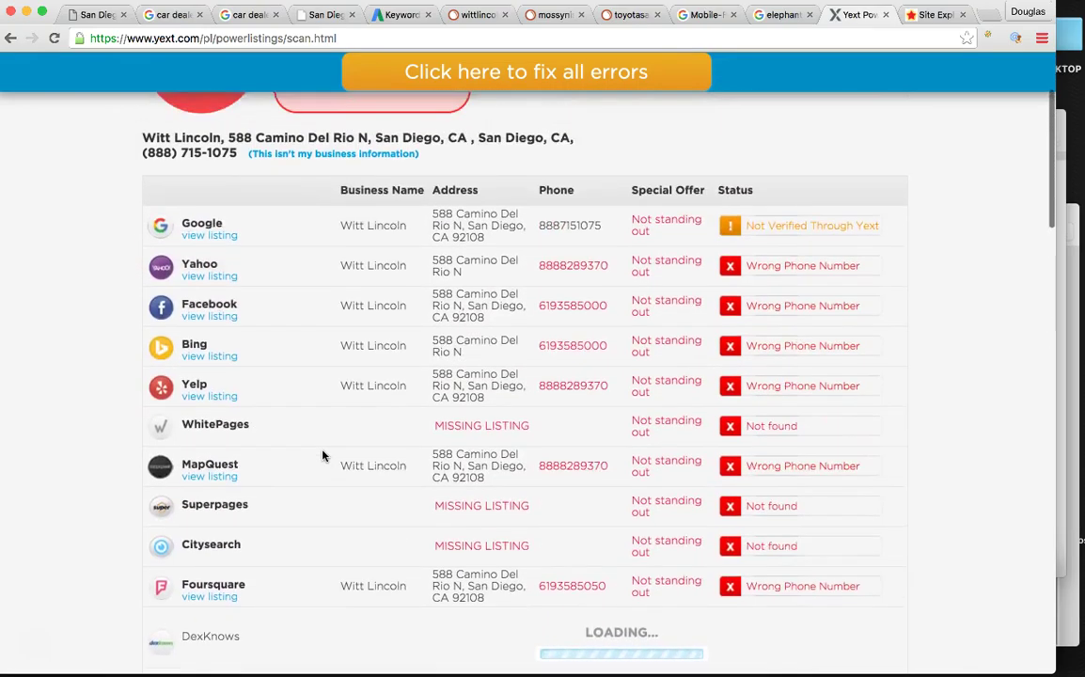
scroll(322, 456, "up", 3)
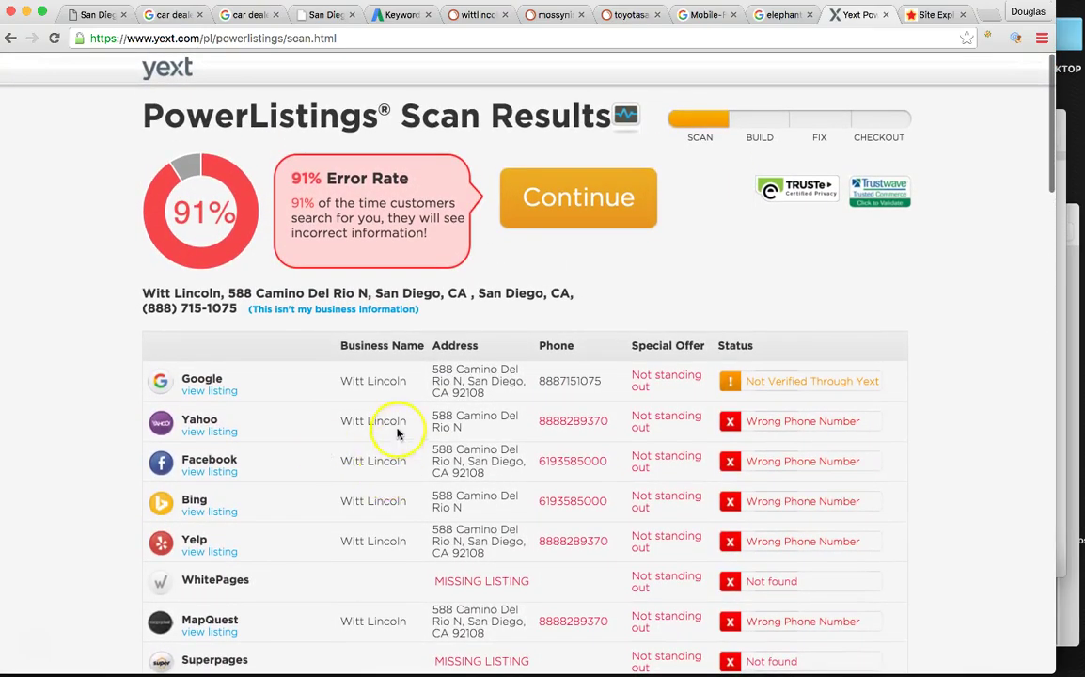
scroll(542, 373, "down", 1)
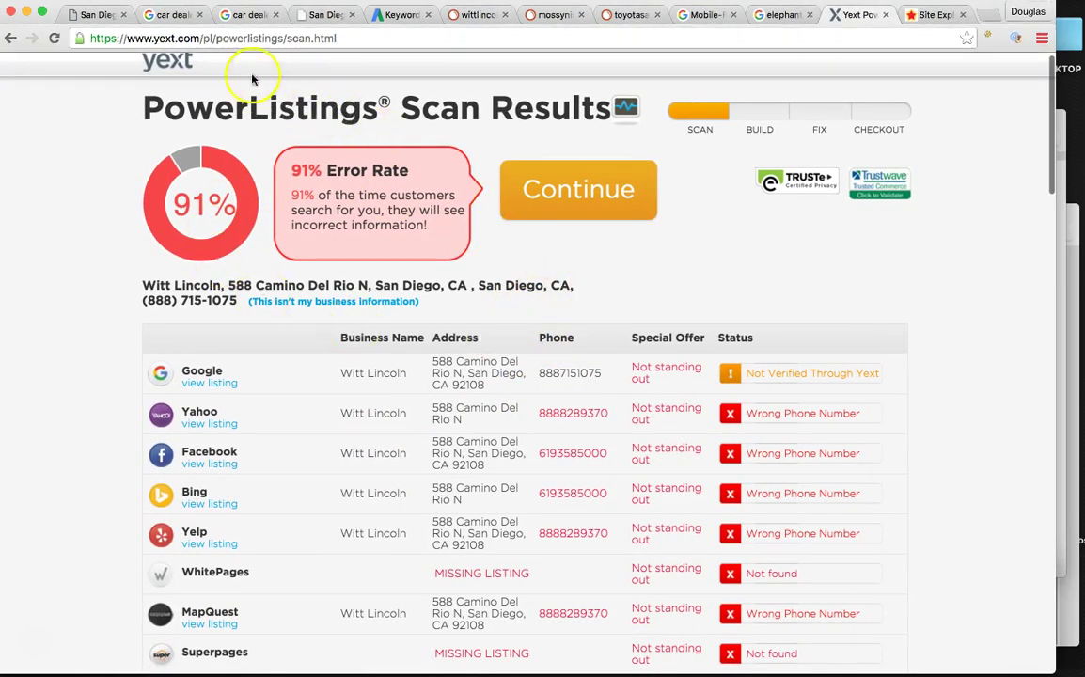
Open the full map of San Diego car dealerships, showing Witt Lincoln at 4.8 stars.
left_click(170, 14)
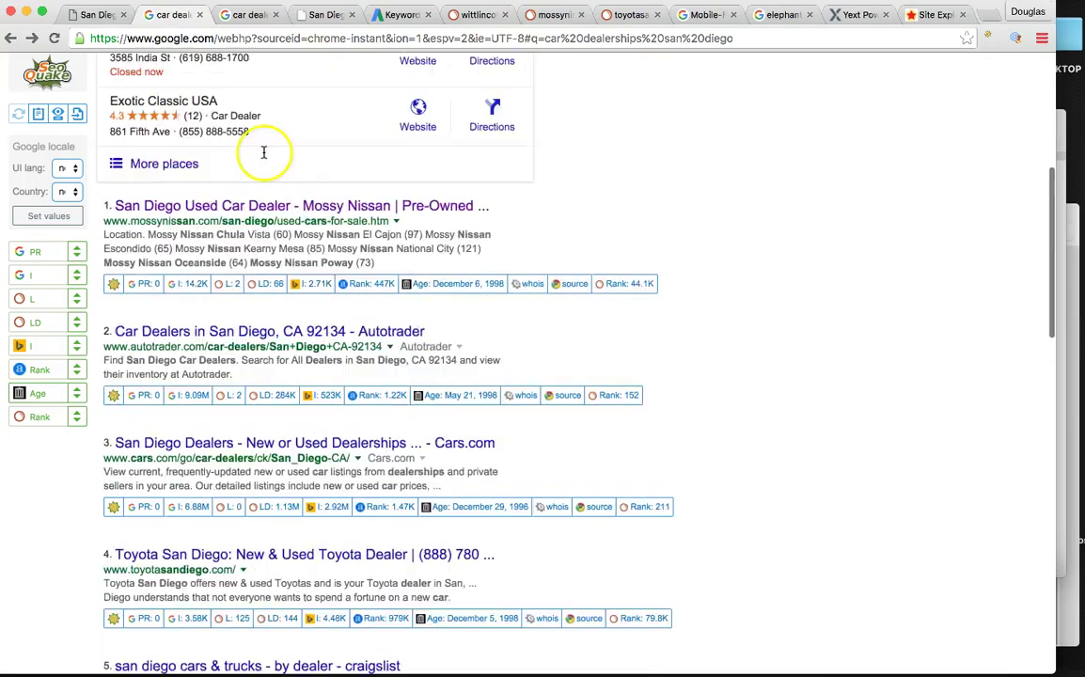
scroll(264, 153, "up", 5)
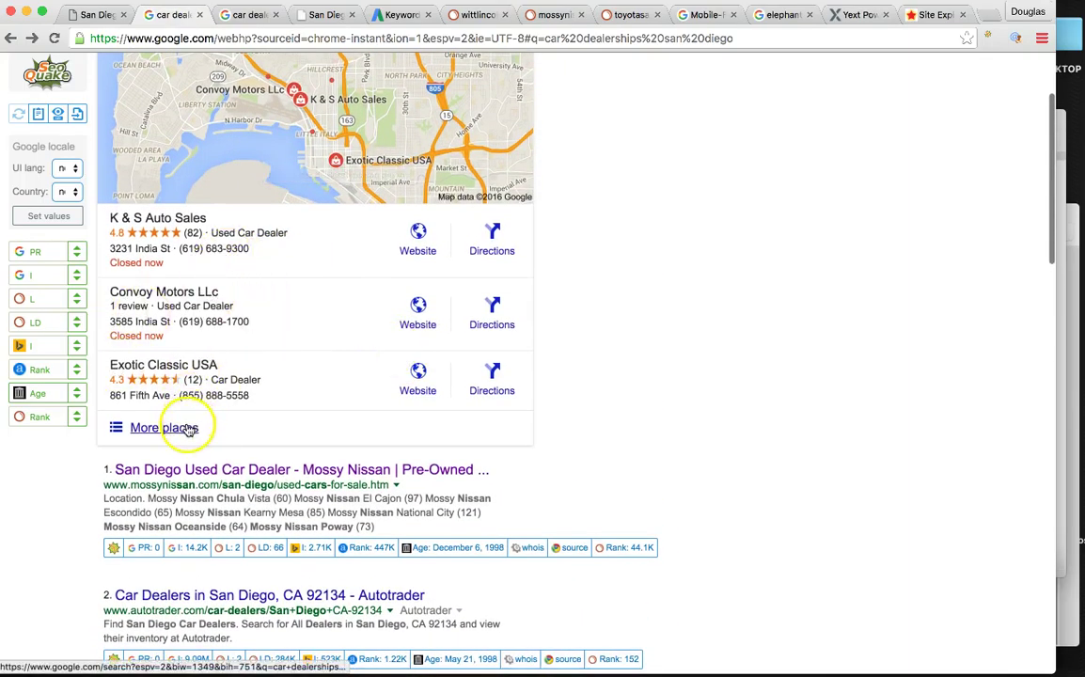
left_click(189, 429)
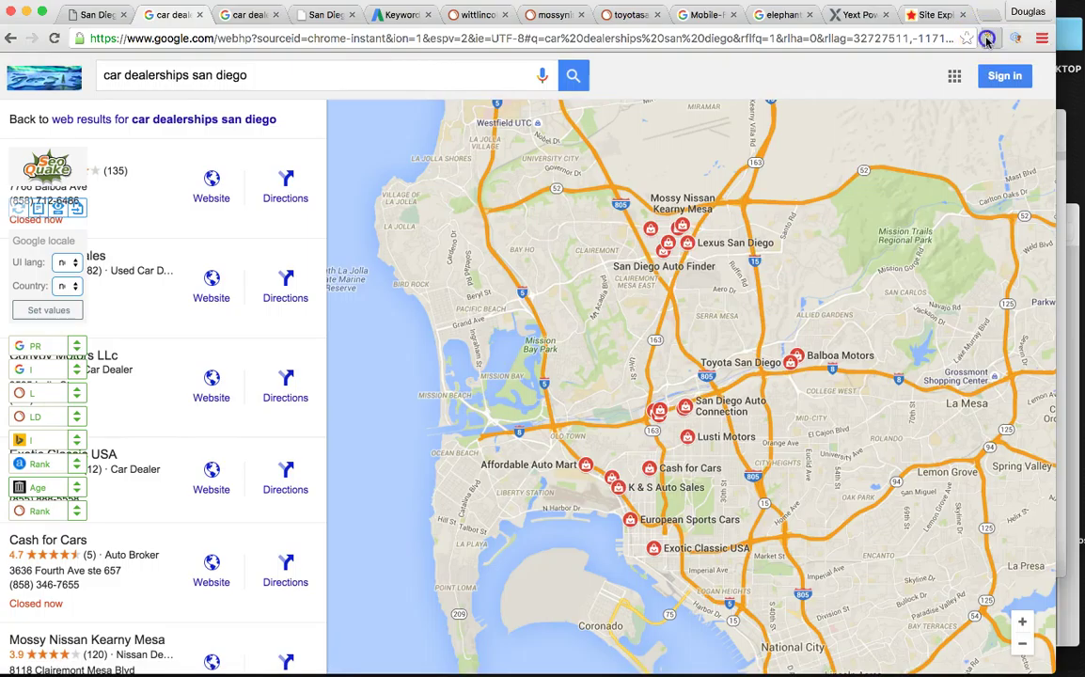
left_click(989, 38)
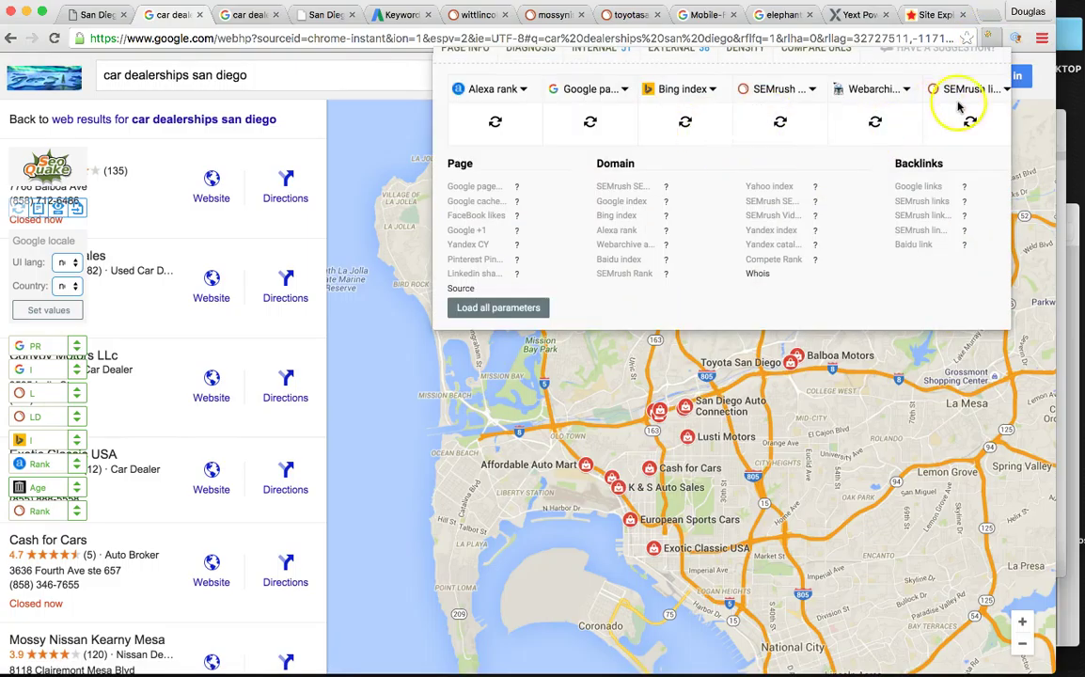
left_click(989, 38)
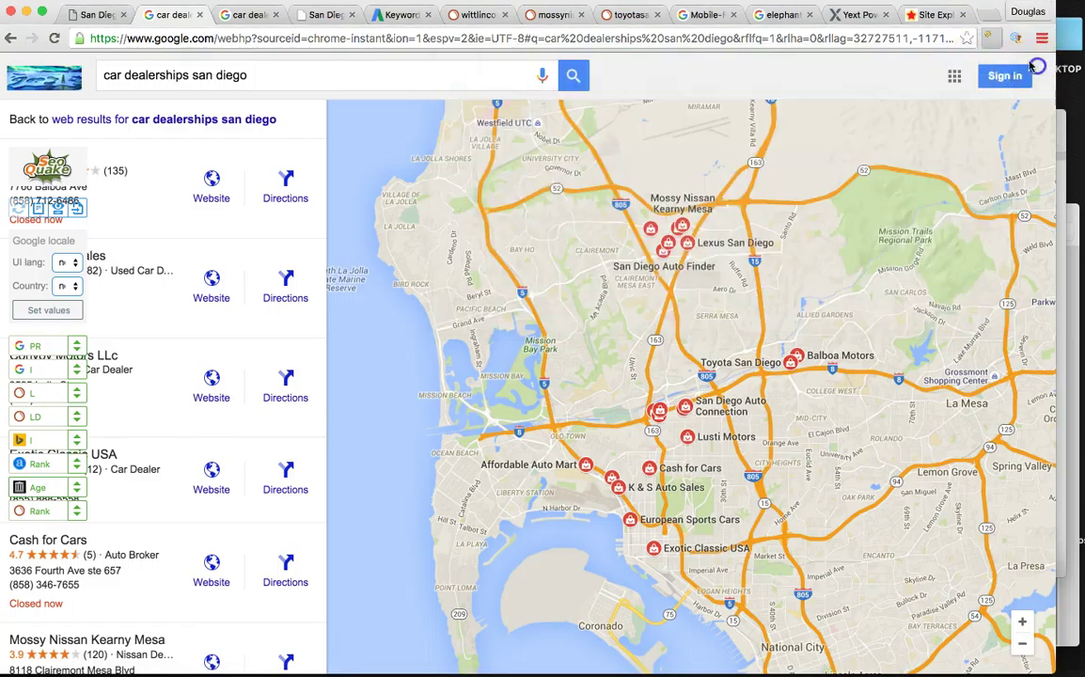
Turn off the SEOquake Google overlay and return to the regular web results.
left_click(990, 37)
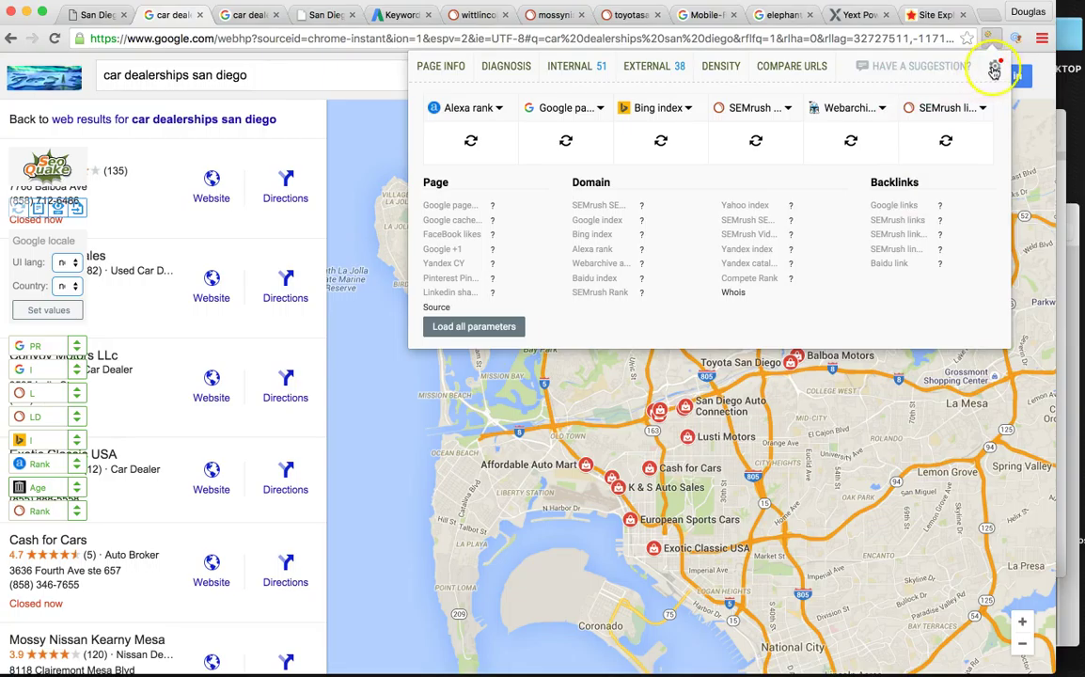
left_click(994, 69)
left_click(877, 185)
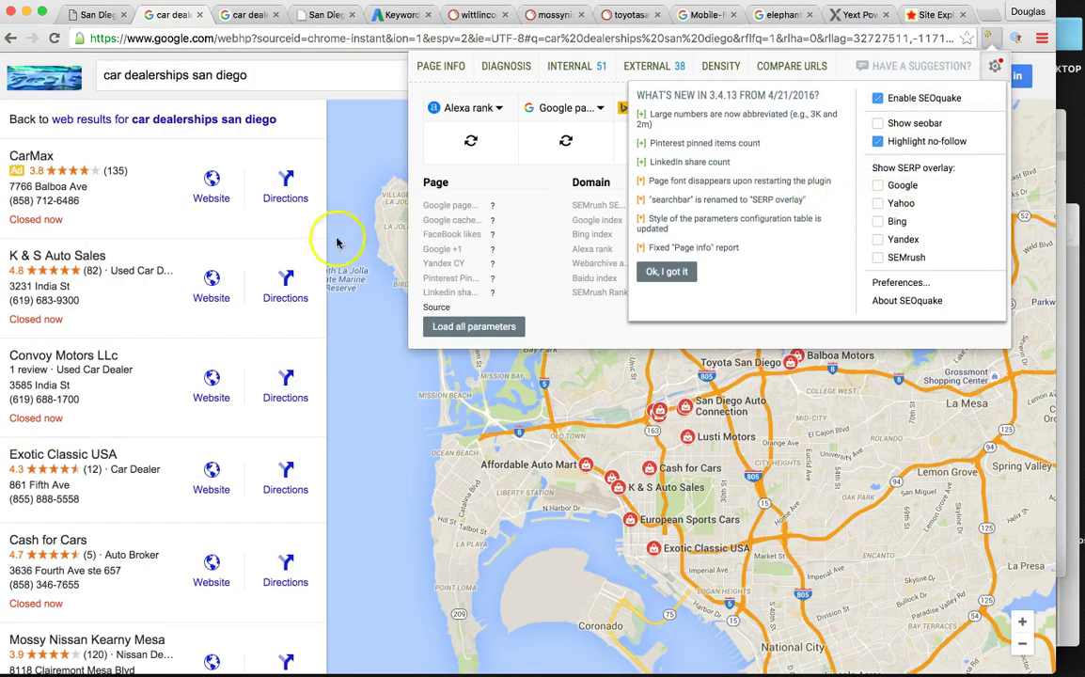
left_click(305, 249)
scroll(224, 273, "down", 5)
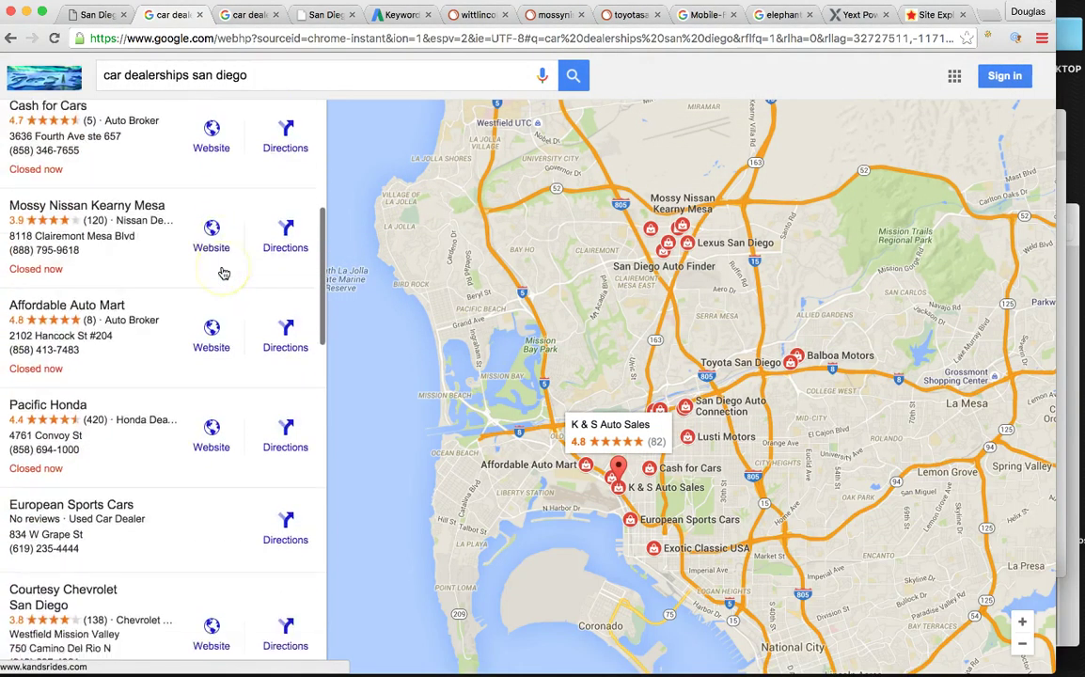
scroll(224, 272, "down", 5)
scroll(224, 273, "down", 5)
scroll(224, 273, "down", 5)
scroll(224, 273, "down", 2)
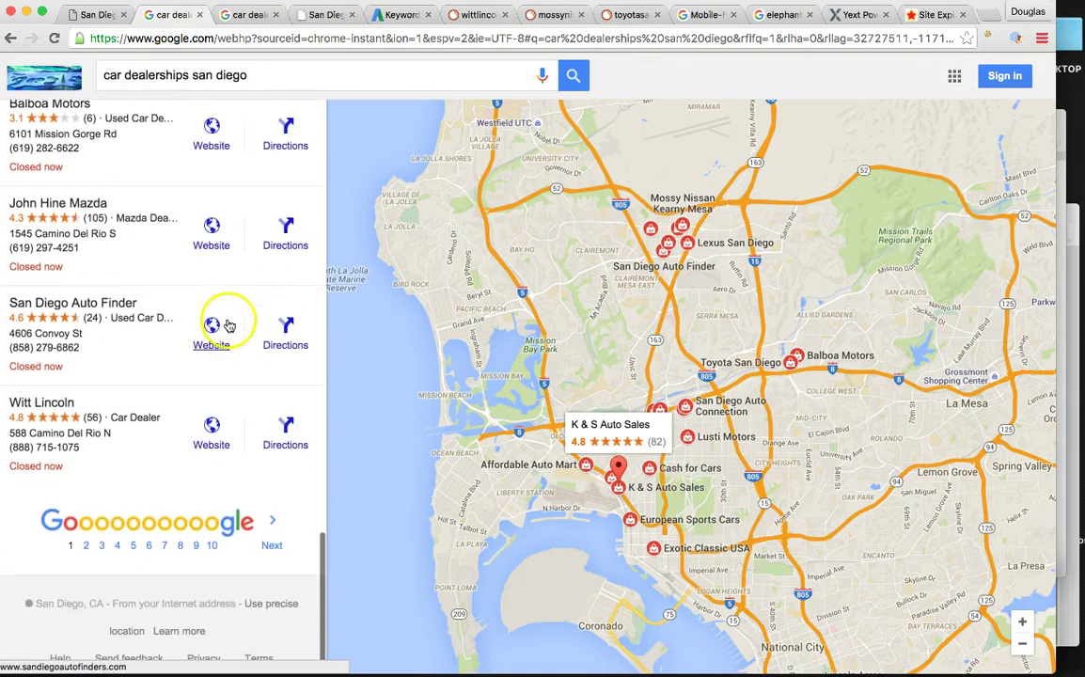
mouse_move(91, 420)
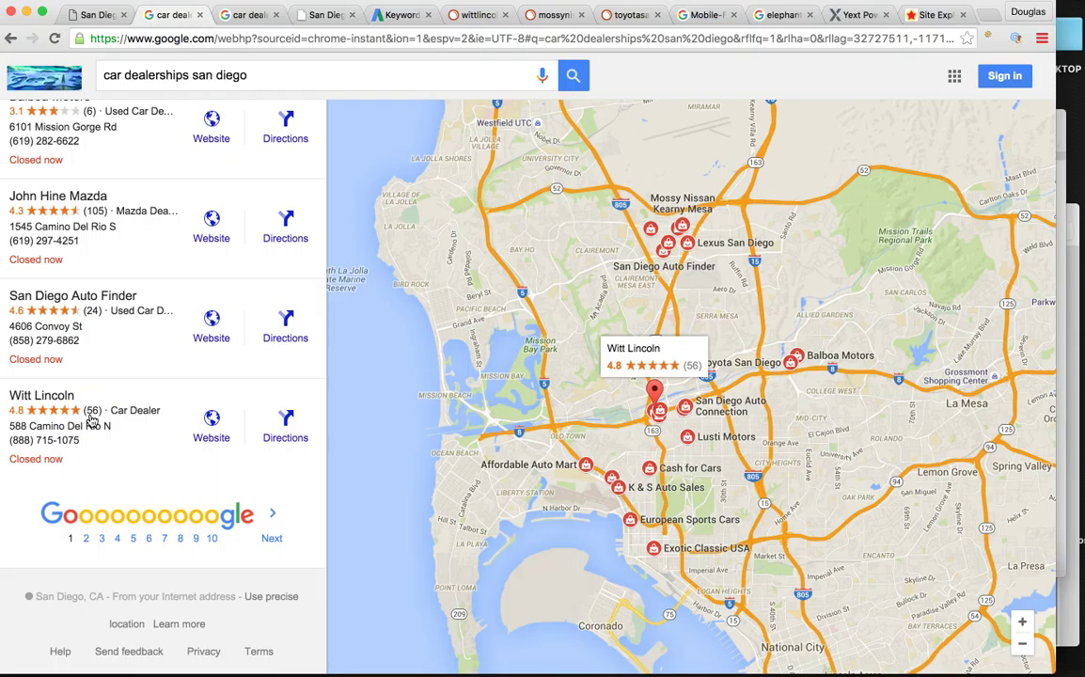
scroll(91, 421, "up", 10)
scroll(91, 420, "up", 10)
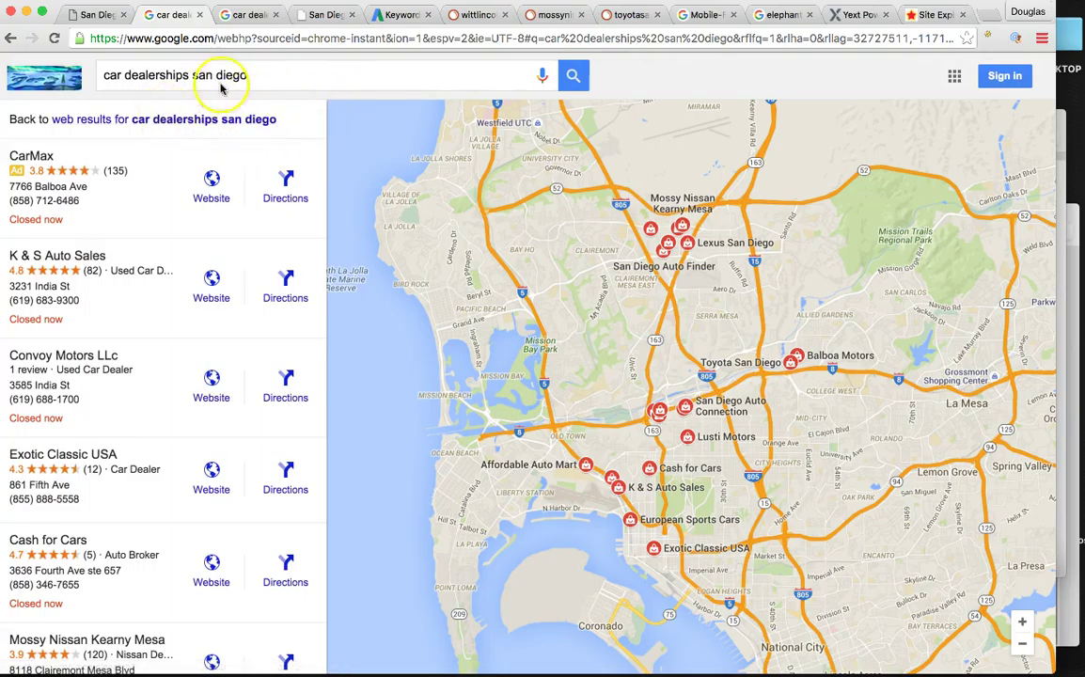
left_click(12, 39)
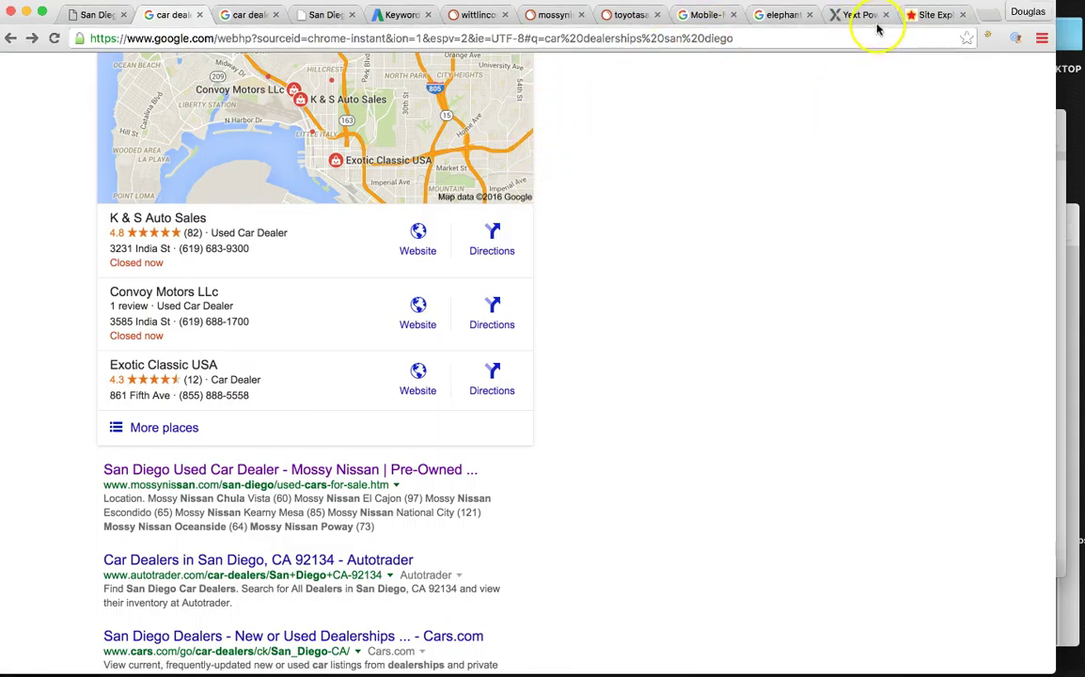
scroll(798, 158, "up", 3)
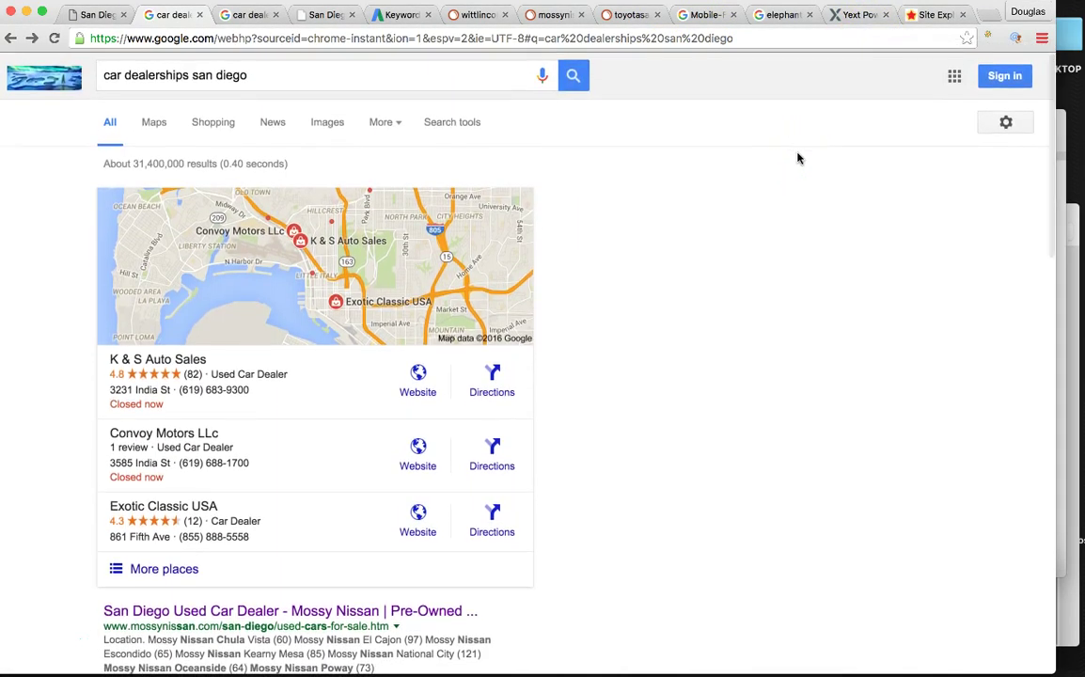
Review wittlincoln.com's summary (Trust Flow 10, Citation Flow 26), then show the links-by-website-type chart.
left_click(933, 16)
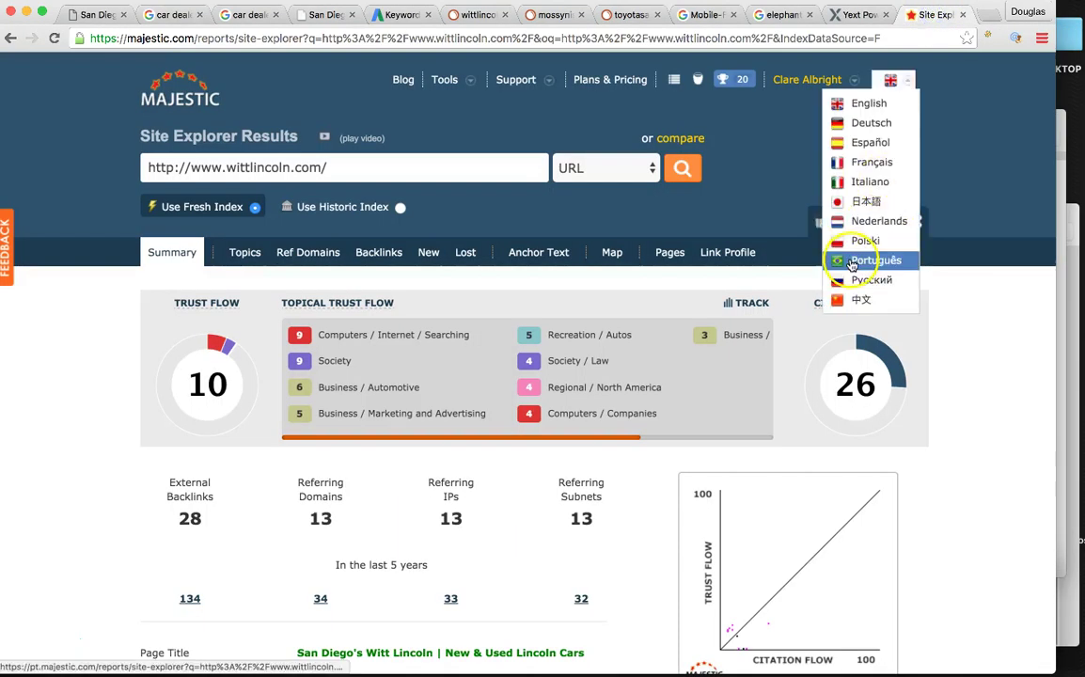
left_click(978, 260)
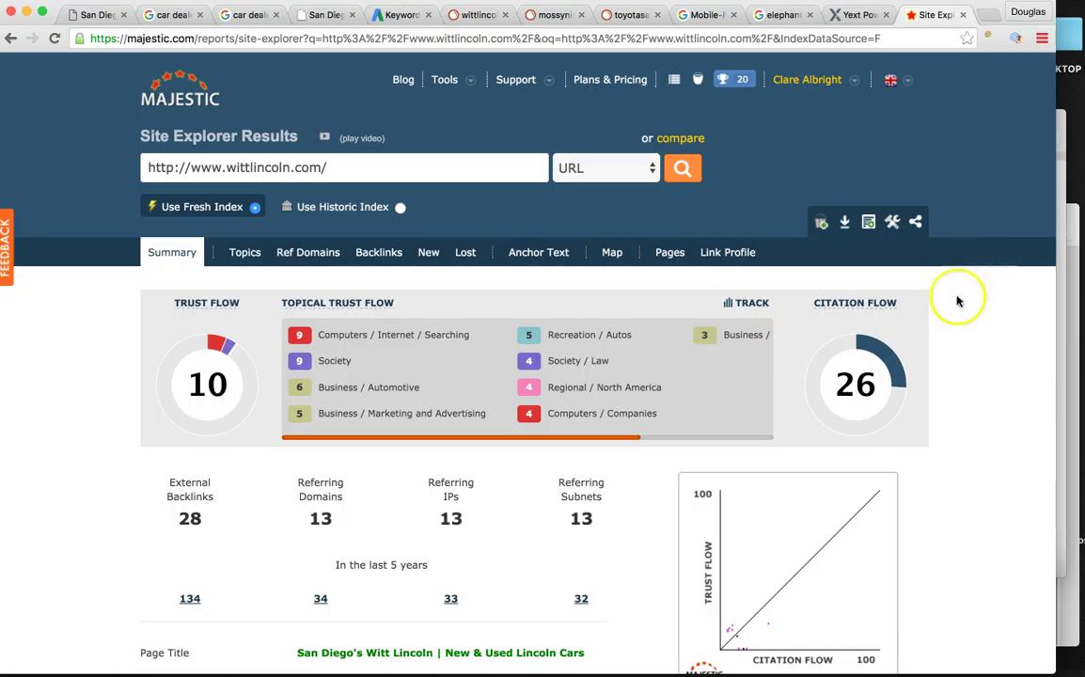
scroll(957, 406, "down", 2)
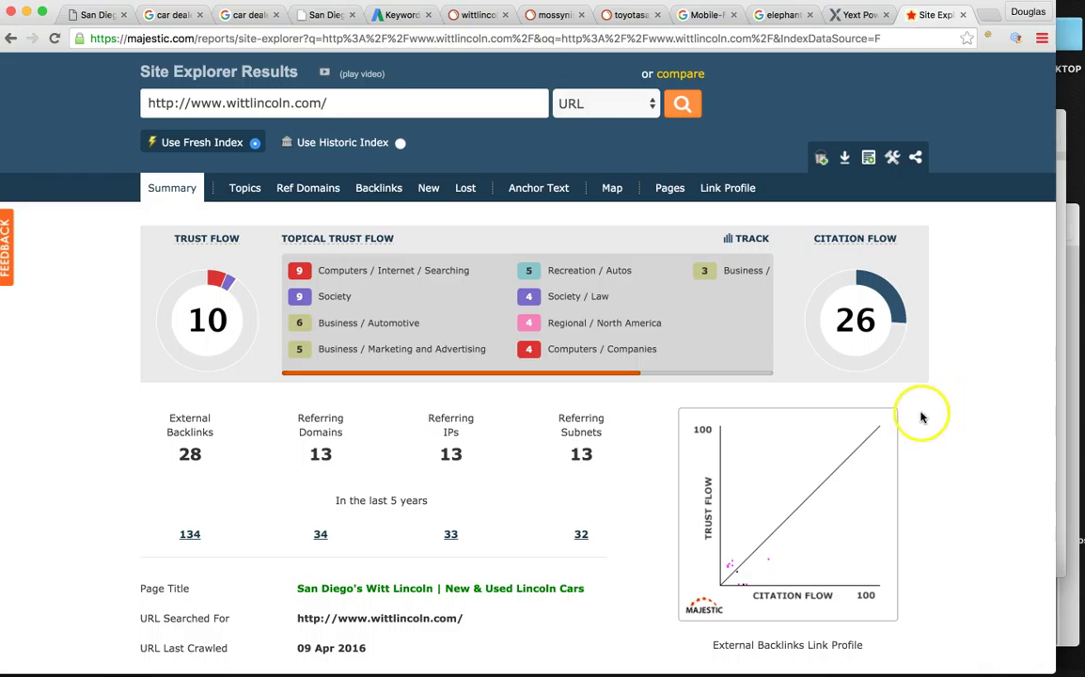
scroll(918, 416, "down", 1)
scroll(917, 412, "up", 1)
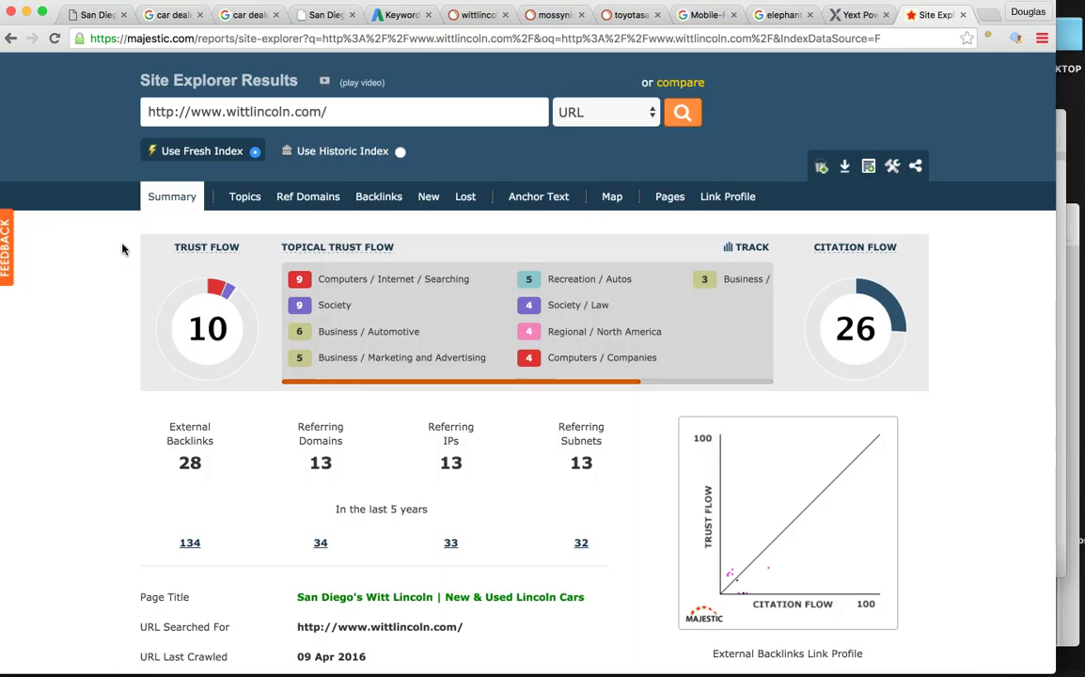
scroll(799, 282, "down", 1)
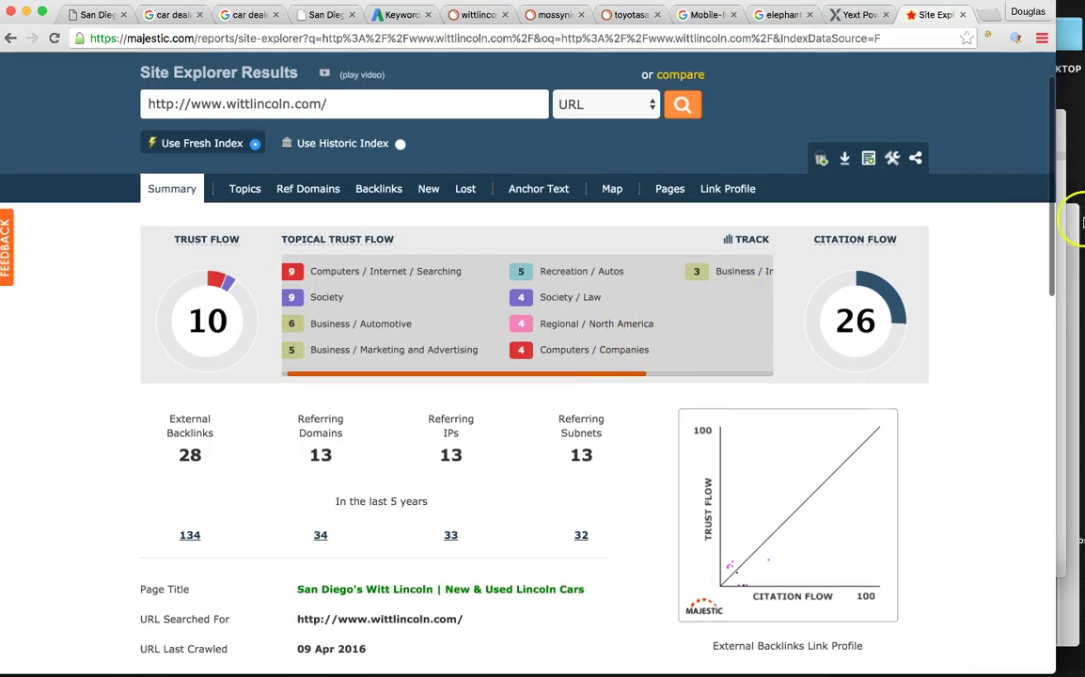
left_click(1078, 216)
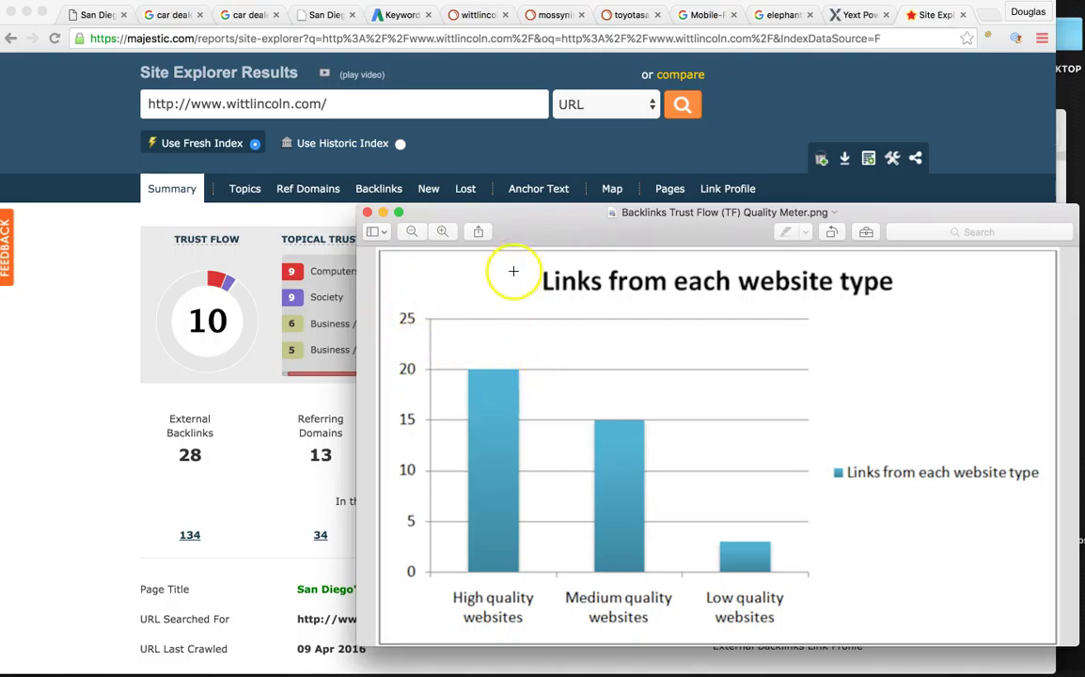
Dismiss the links chart and return to the Majestic report.
left_click(164, 270)
type("toyotasandiego.com")
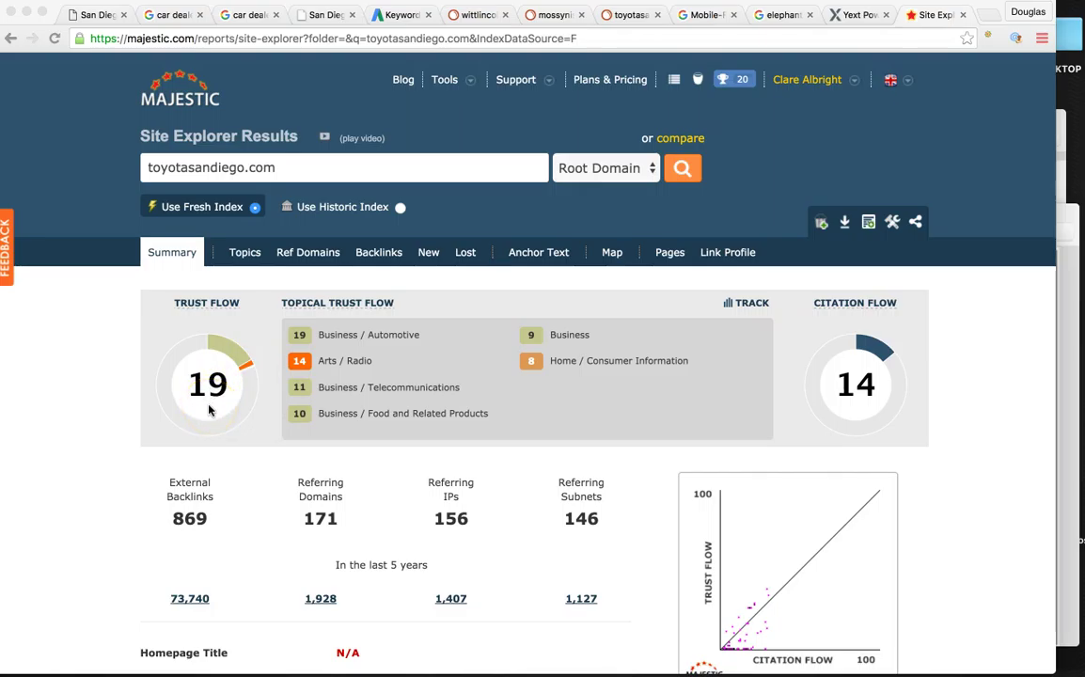
scroll(129, 425, "down", 1)
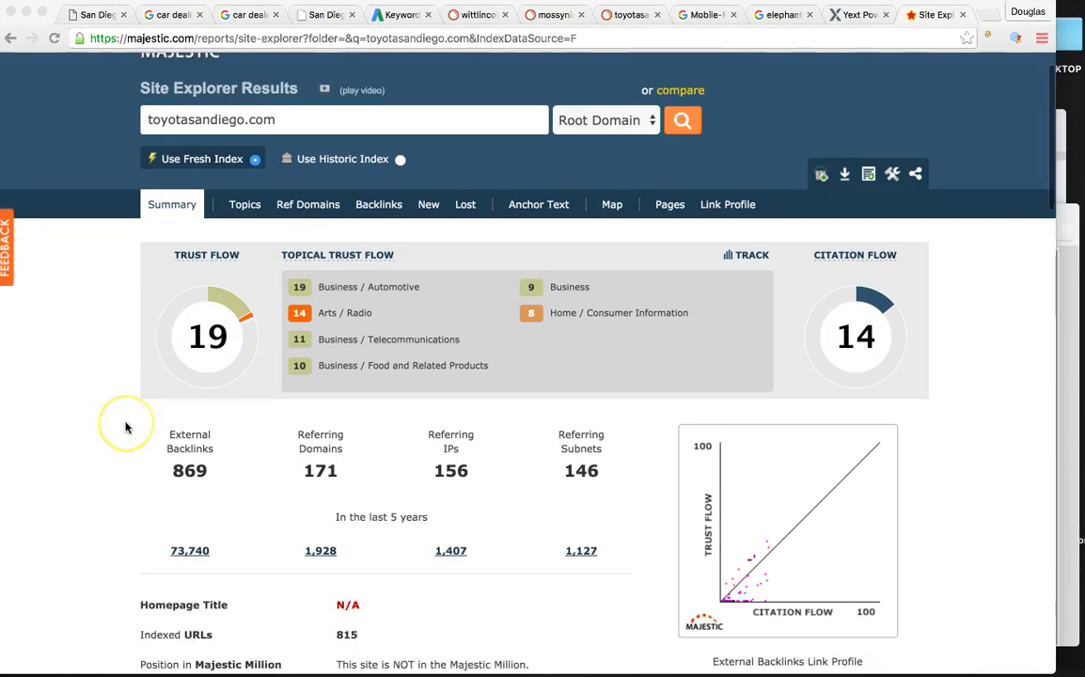
scroll(129, 428, "up", 1)
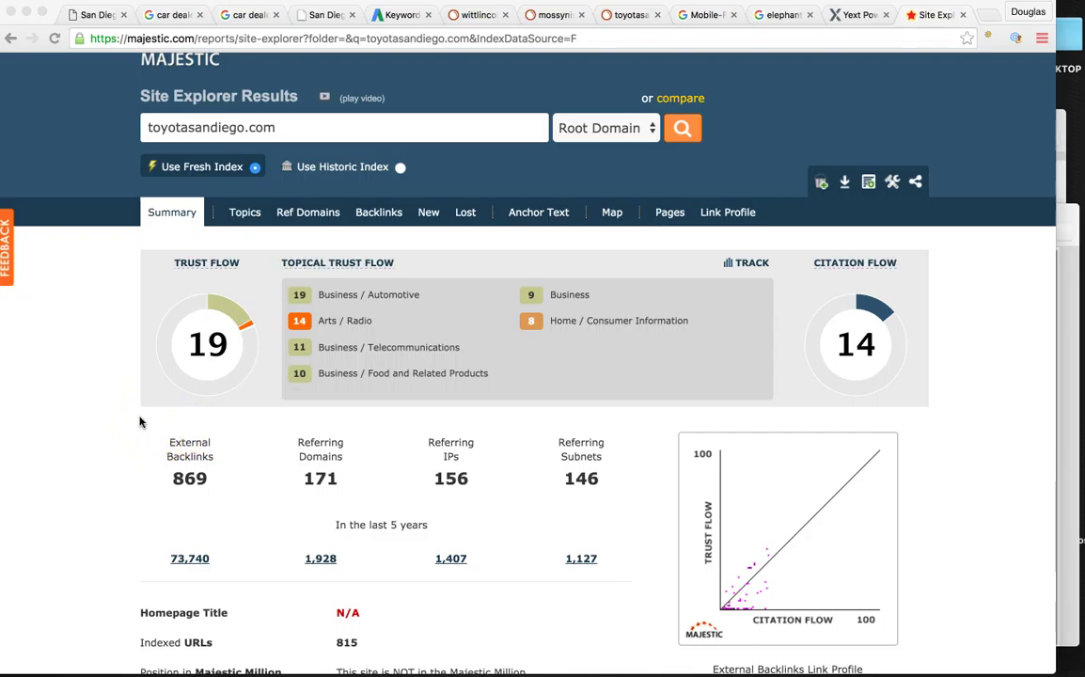
left_click(146, 16)
scroll(185, 264, "down", 3)
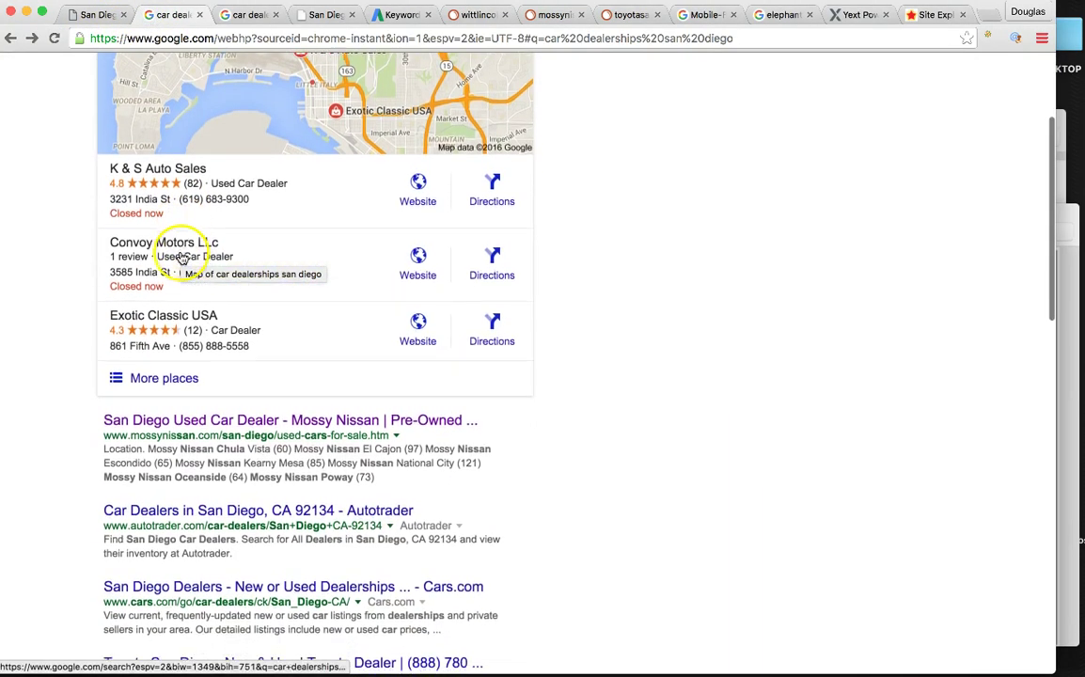
scroll(376, 512, "down", 2)
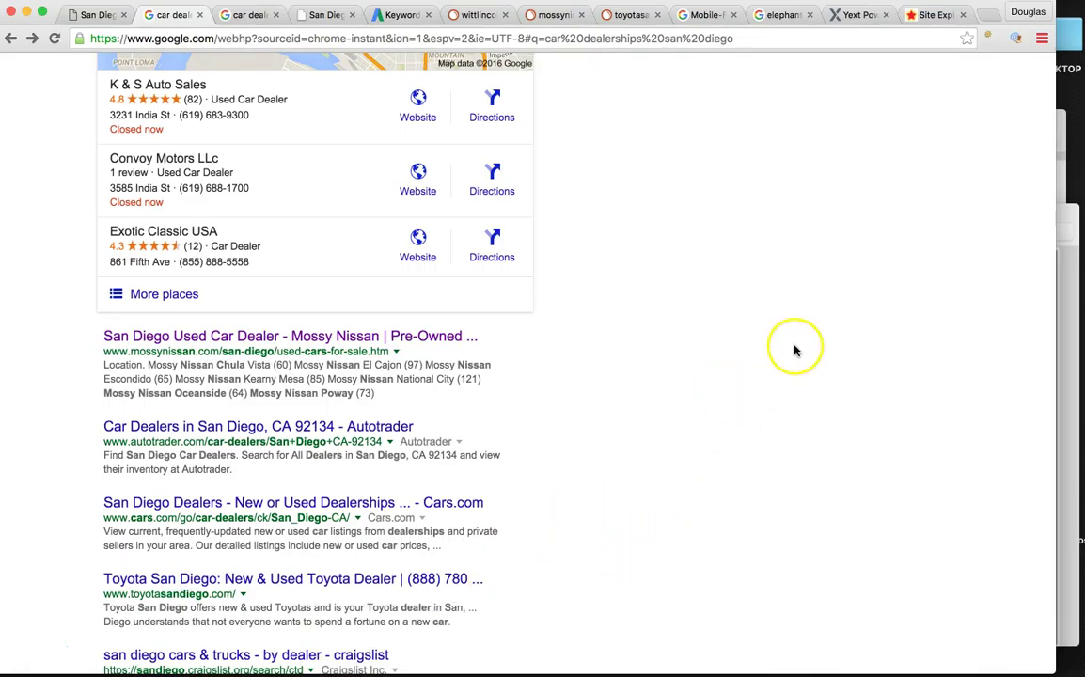
left_click(936, 14)
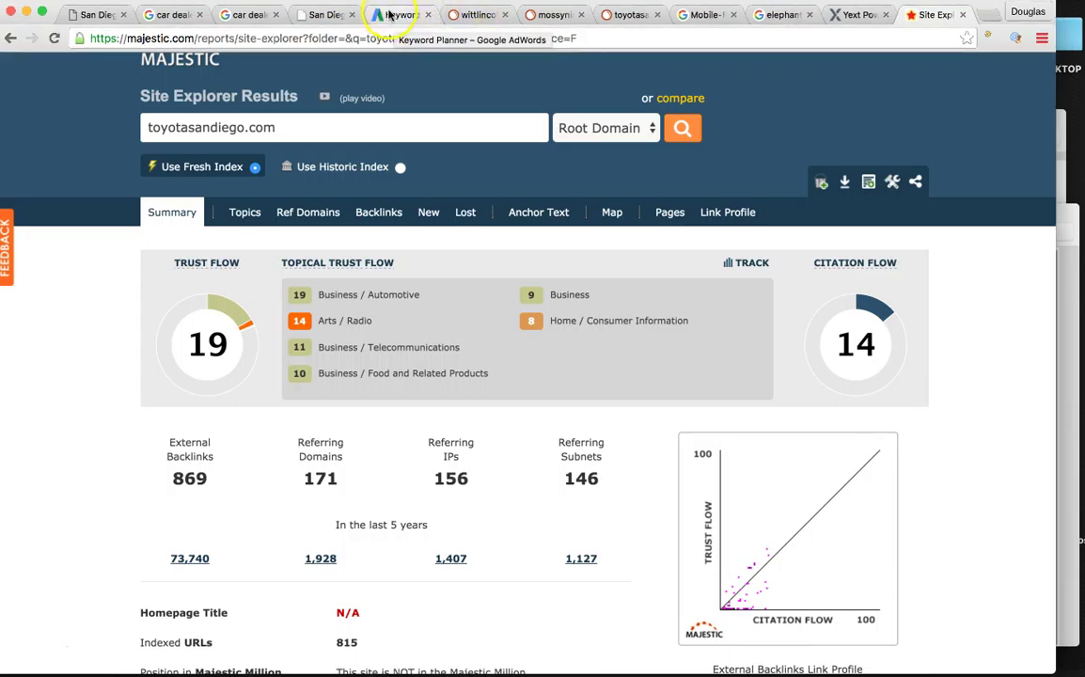
Go to the AmpedLocal site's Contact Us page with its inquiry form and office map.
left_click(99, 14)
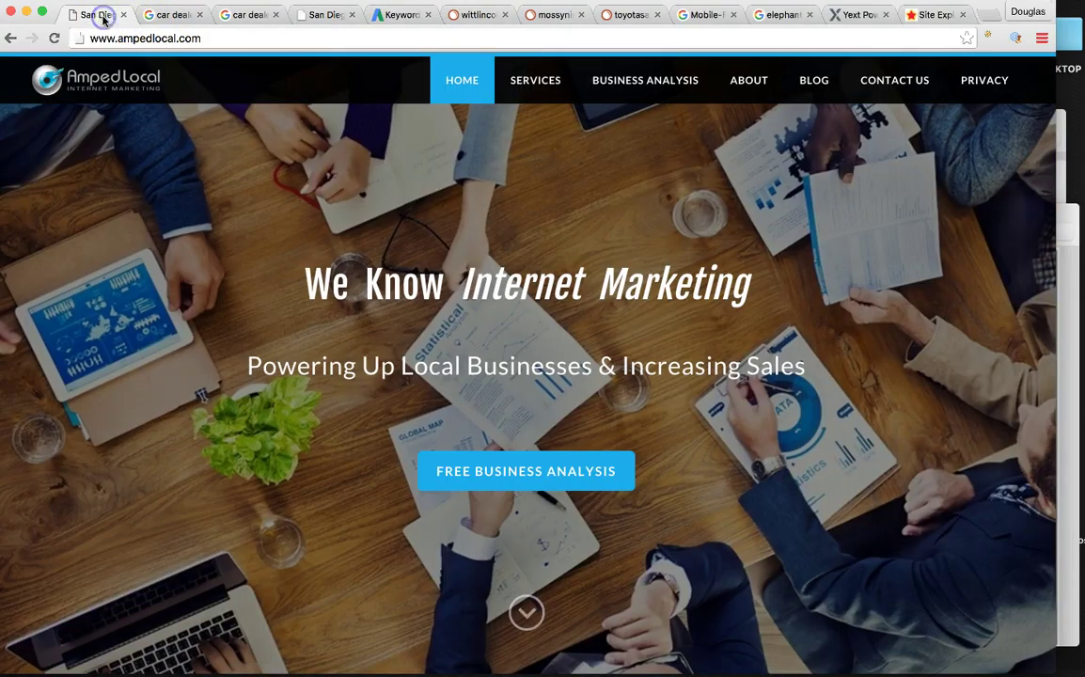
left_click(884, 75)
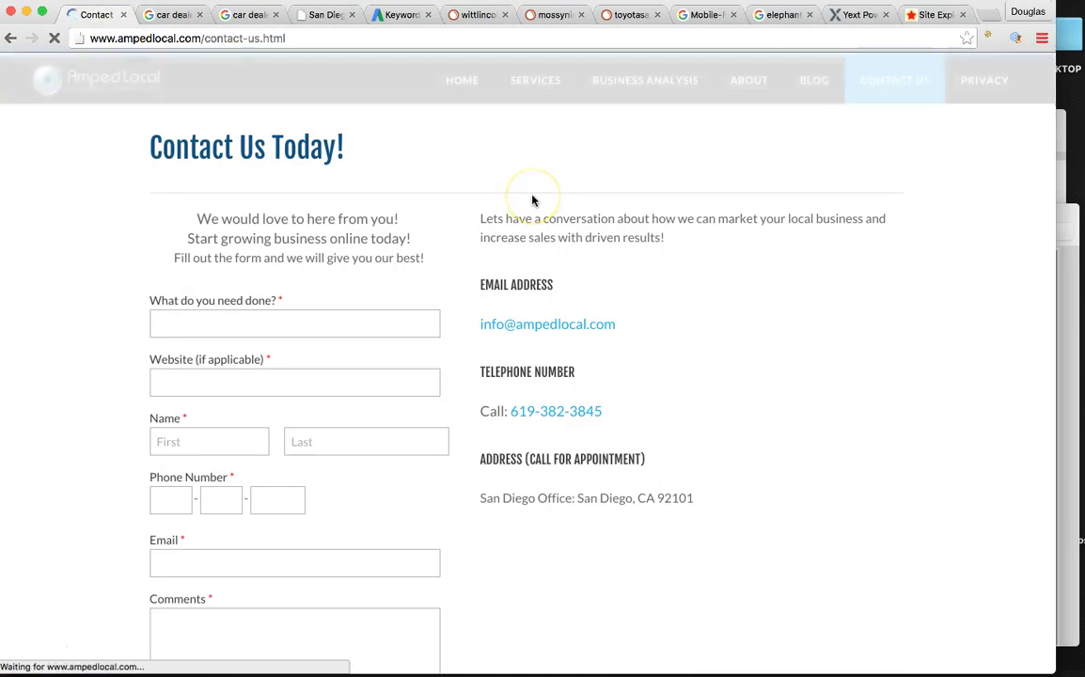
left_click(685, 316)
scroll(685, 316, "down", 1)
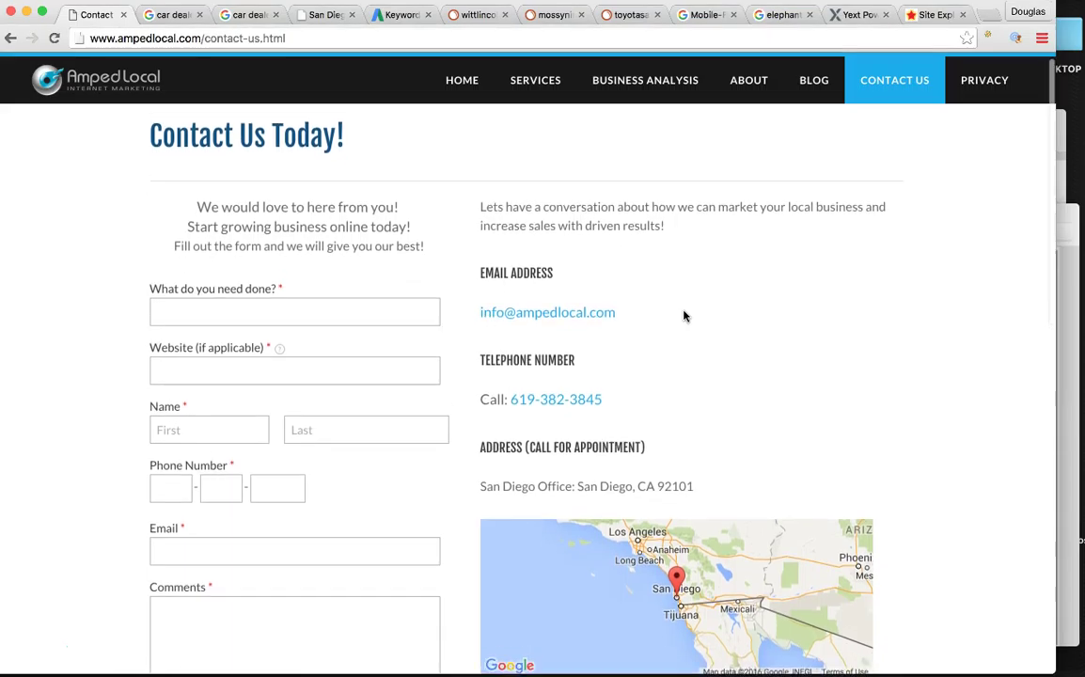
scroll(684, 316, "up", 1)
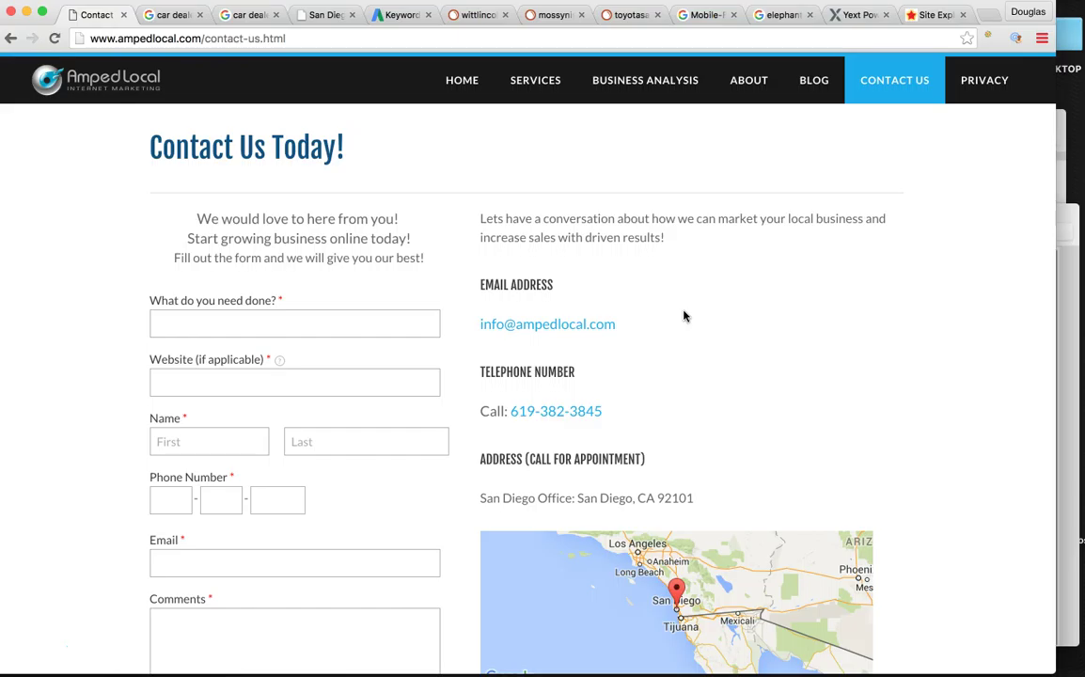
scroll(711, 334, "down", 2)
scroll(711, 331, "up", 2)
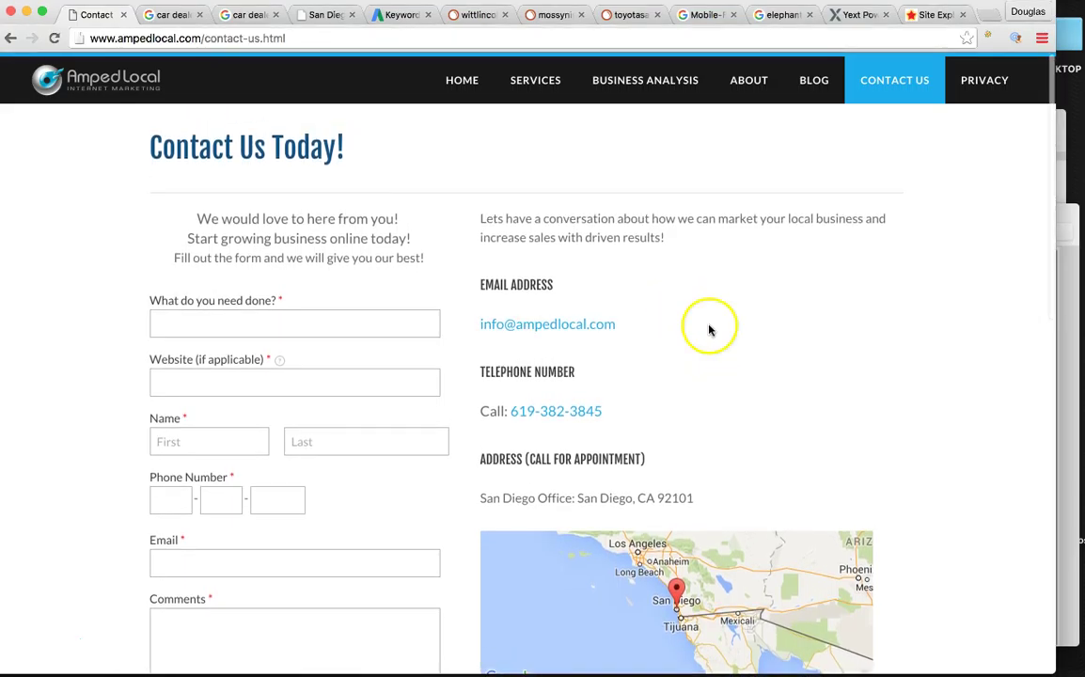